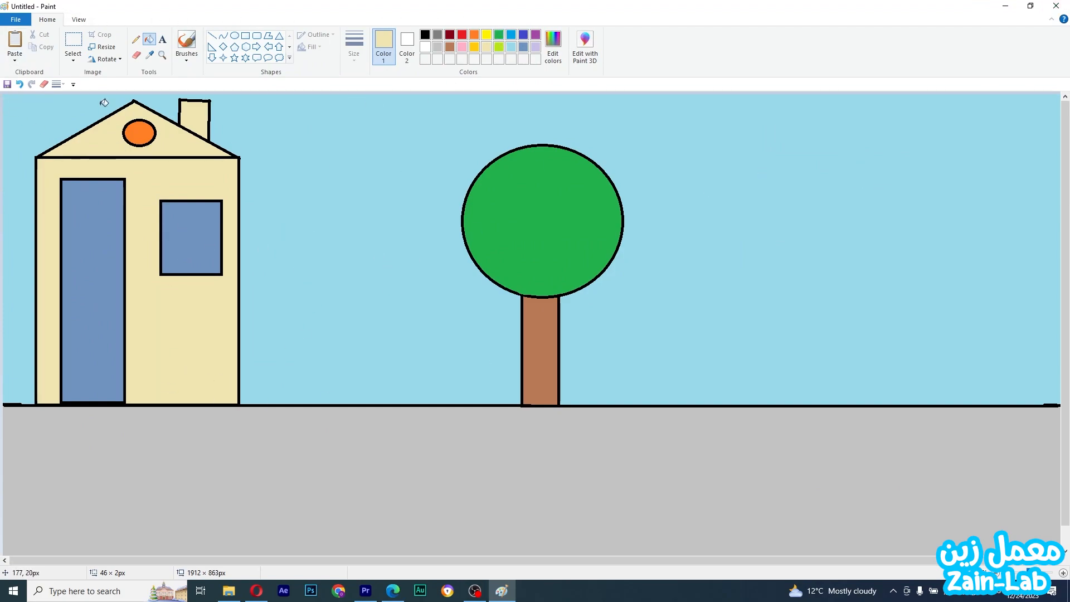
# Close the house drawing without saving and reopen Paint from the taskbar search
pyautogui.click(1055, 6)
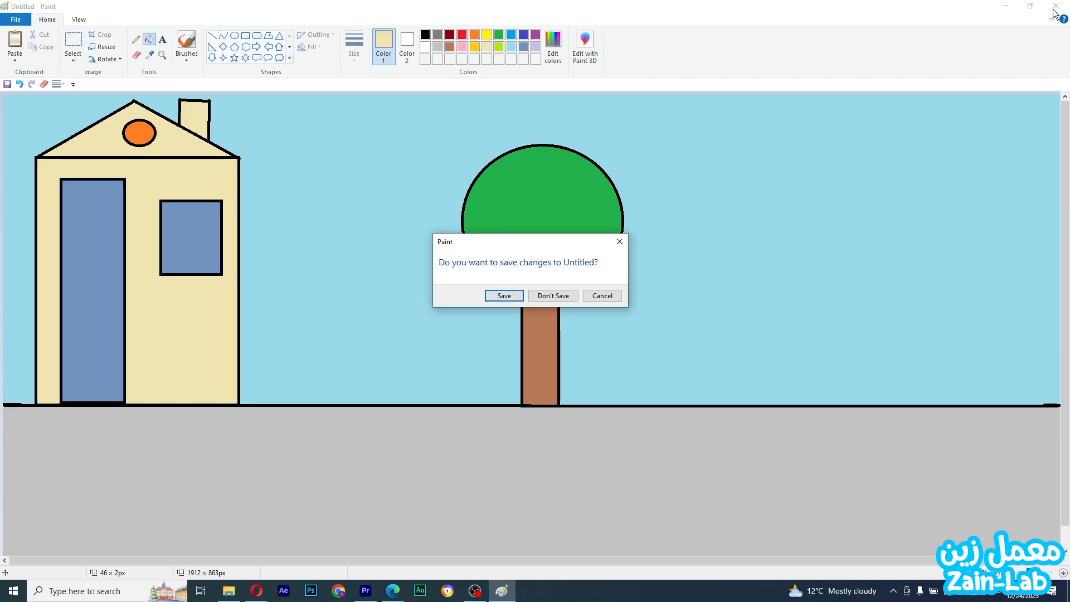
pyautogui.click(540, 299)
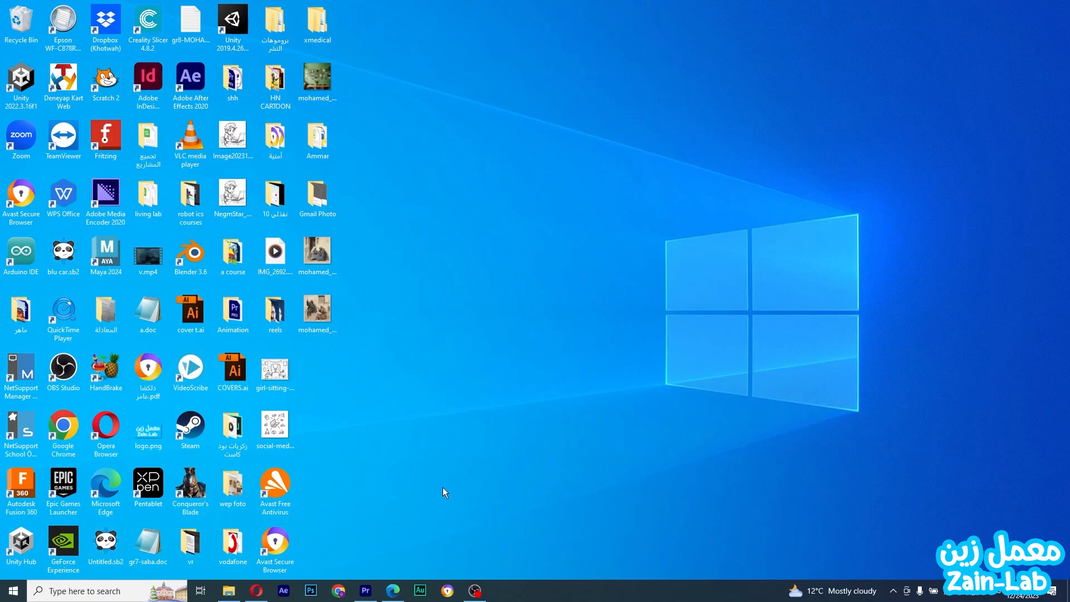
pyautogui.click(56, 591)
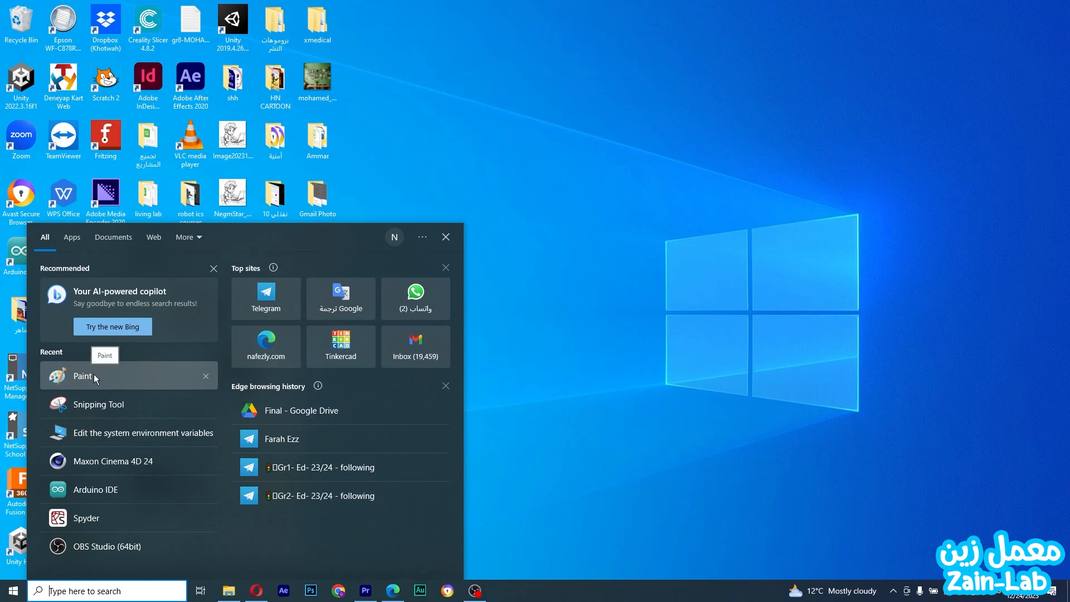
pyautogui.click(93, 374)
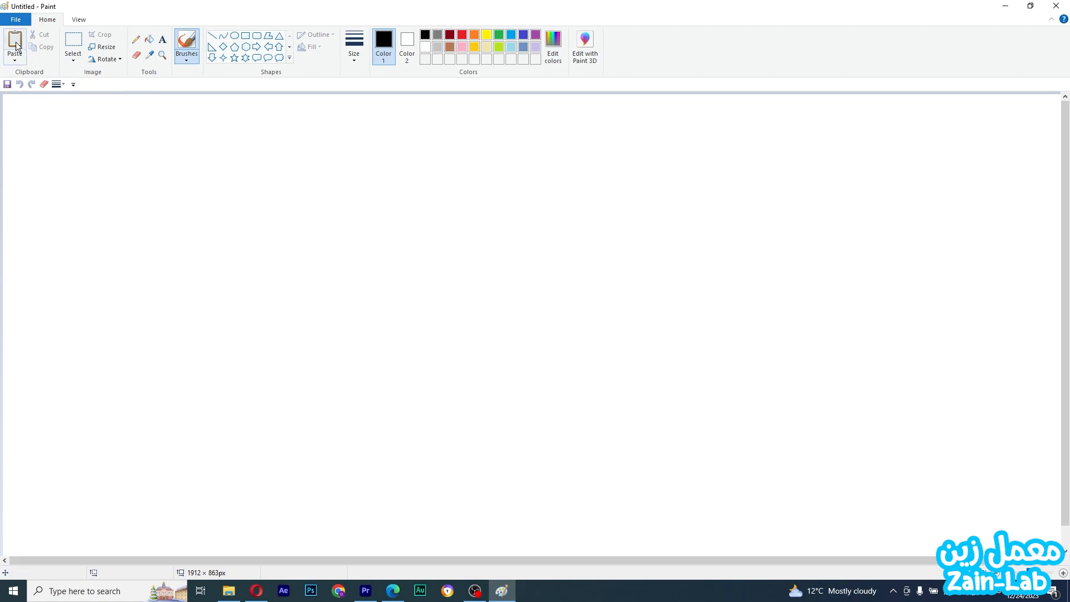
pyautogui.click(12, 20)
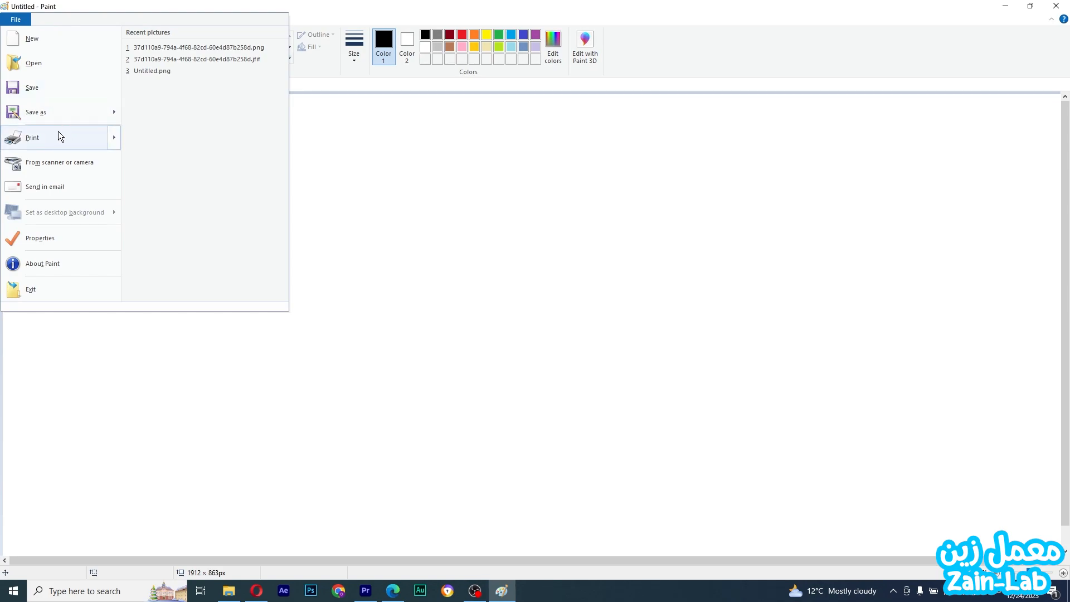
pyautogui.moveTo(57, 136)
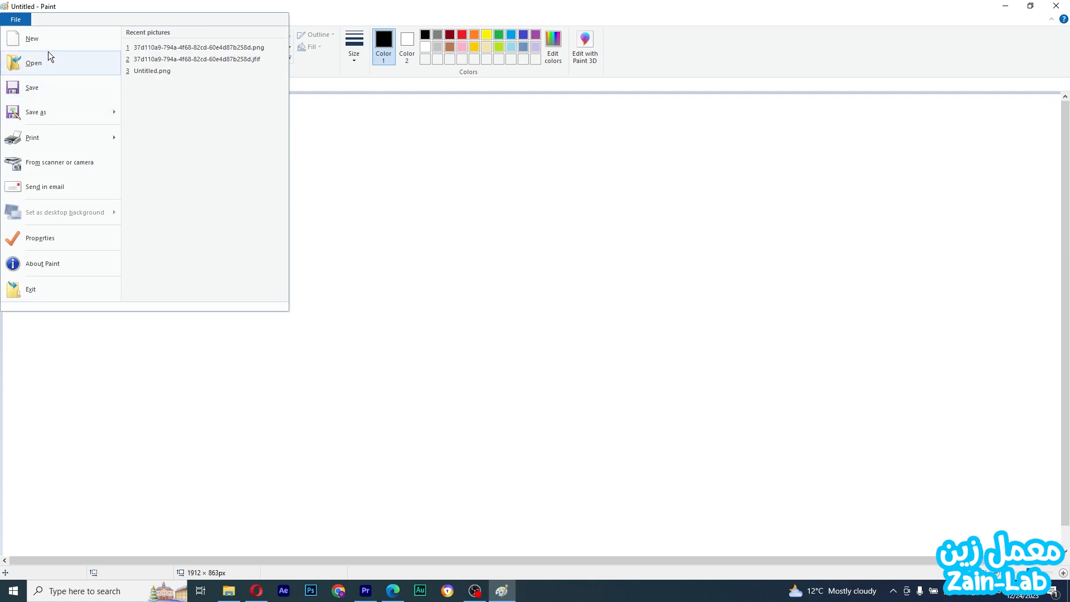
pyautogui.click(401, 262)
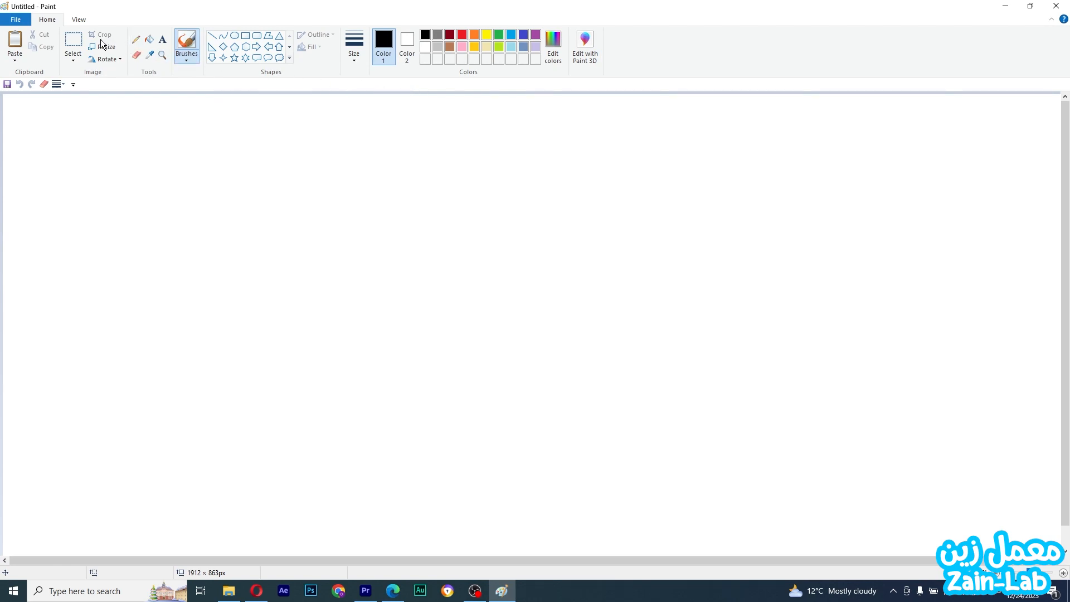
pyautogui.click(73, 19)
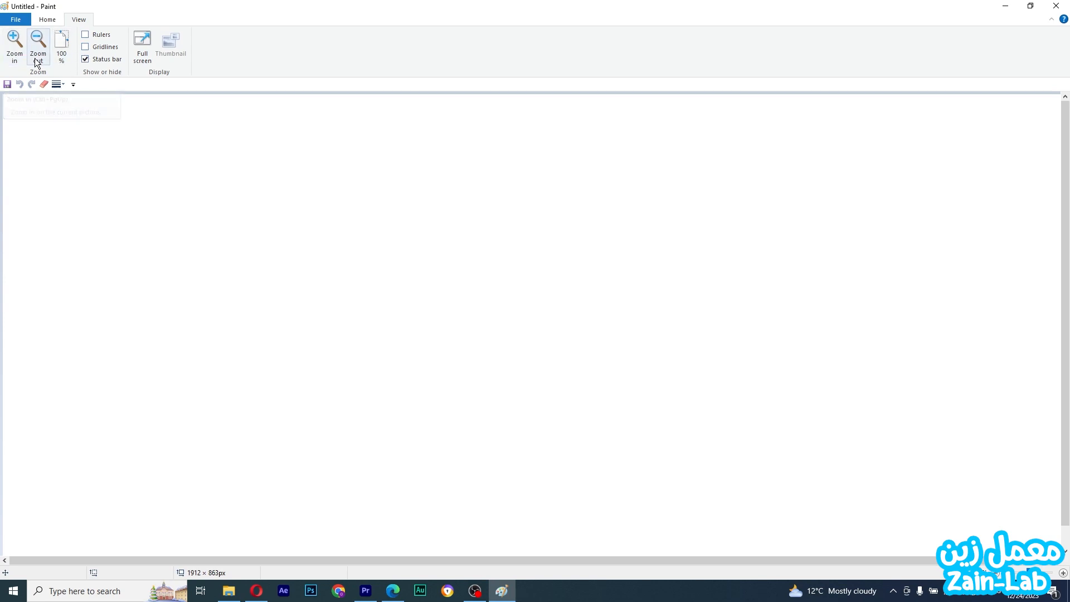
pyautogui.click(55, 20)
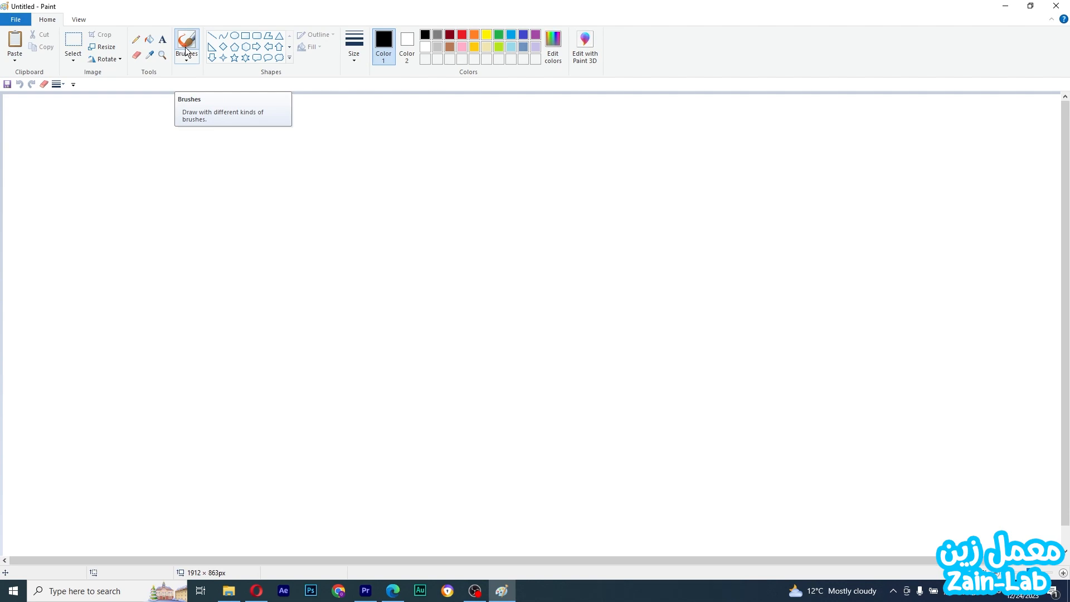
# Draw a straight line about 411 px long, then a curve below it bent downward
pyautogui.click(216, 39)
pyautogui.moveTo(158, 162)
pyautogui.mouseDown()
pyautogui.moveTo(366, 176)
pyautogui.moveTo(387, 158)
pyautogui.mouseUp()
pyautogui.click(224, 36)
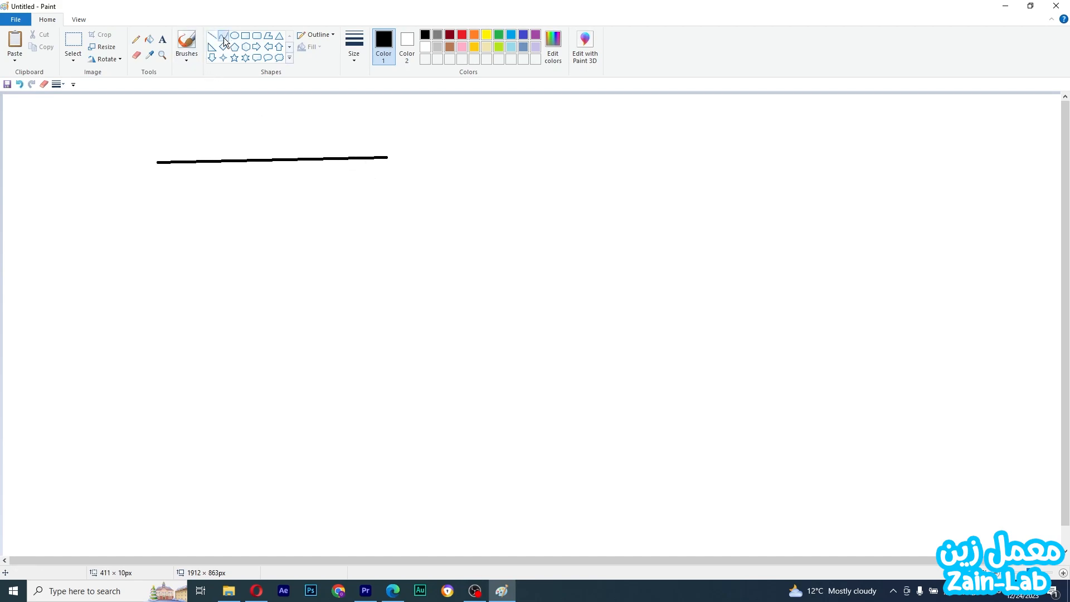
pyautogui.moveTo(147, 226); pyautogui.dragTo(452, 218)
pyautogui.moveTo(312, 221); pyautogui.dragTo(219, 252)
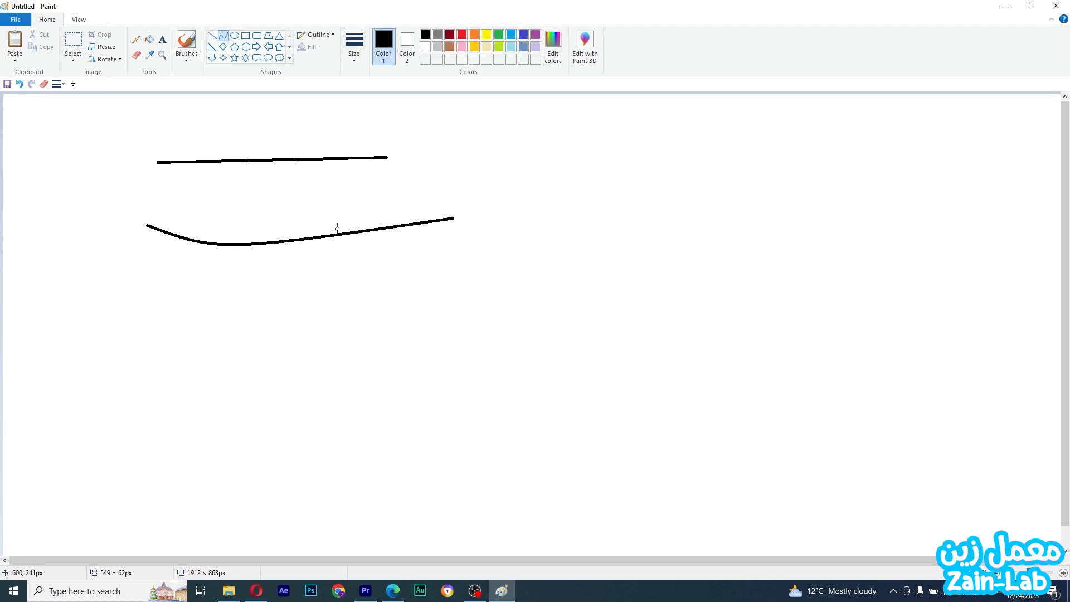
pyautogui.moveTo(349, 233); pyautogui.dragTo(367, 256)
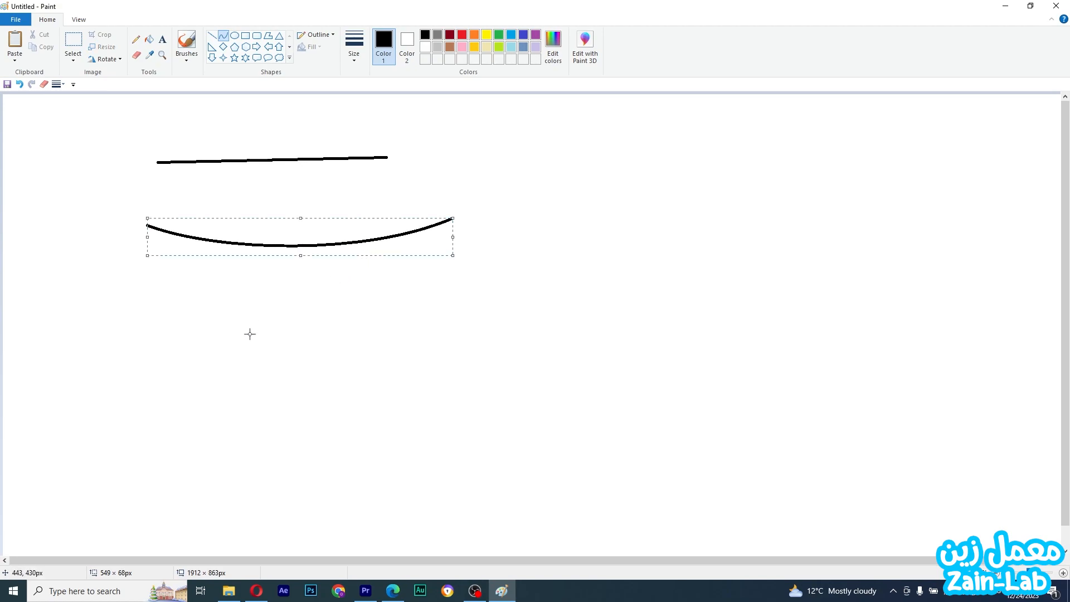
# Draw a circle about 237 × 227 px and a rectangle about 306 × 230 px beside it
pyautogui.click(234, 34)
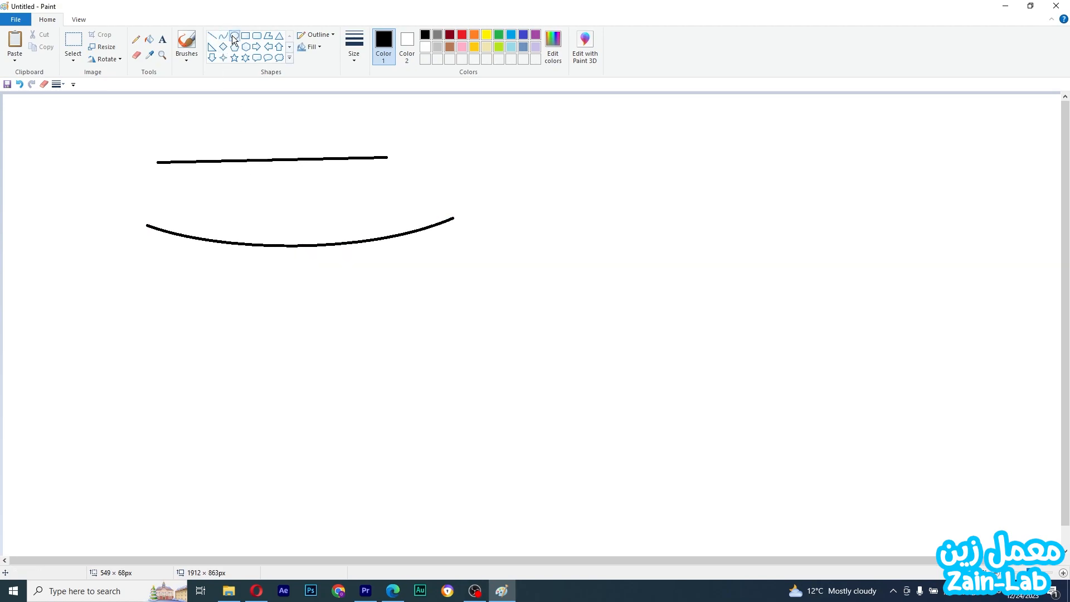
pyautogui.moveTo(160, 264); pyautogui.dragTo(288, 388)
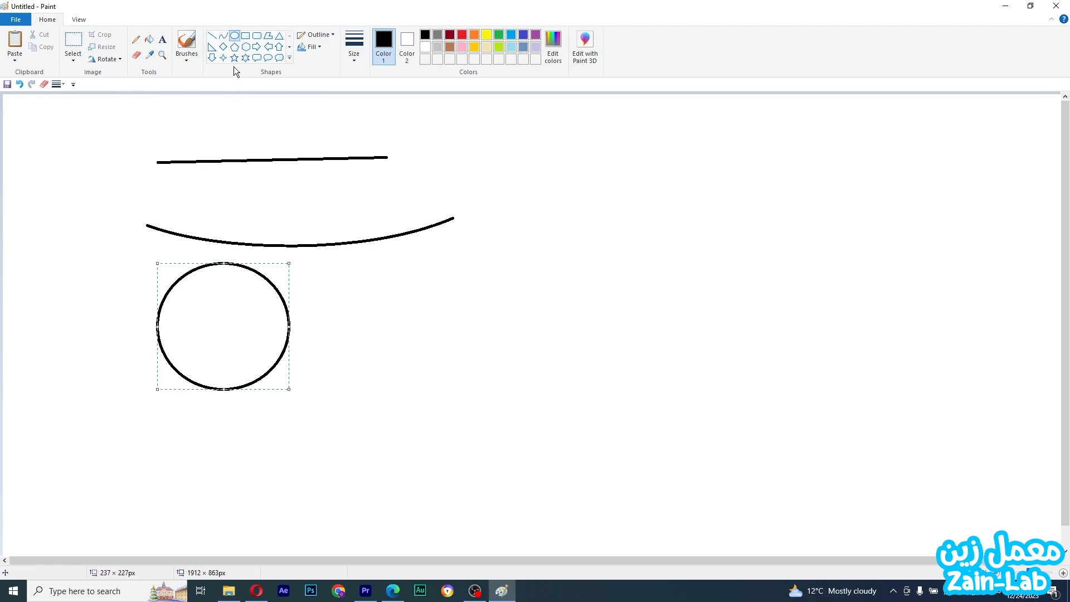
pyautogui.click(243, 38)
pyautogui.moveTo(358, 274); pyautogui.dragTo(528, 401)
# Draw a rounded rectangle about 408 × 231 px and a right triangle in the lower left
pyautogui.click(256, 35)
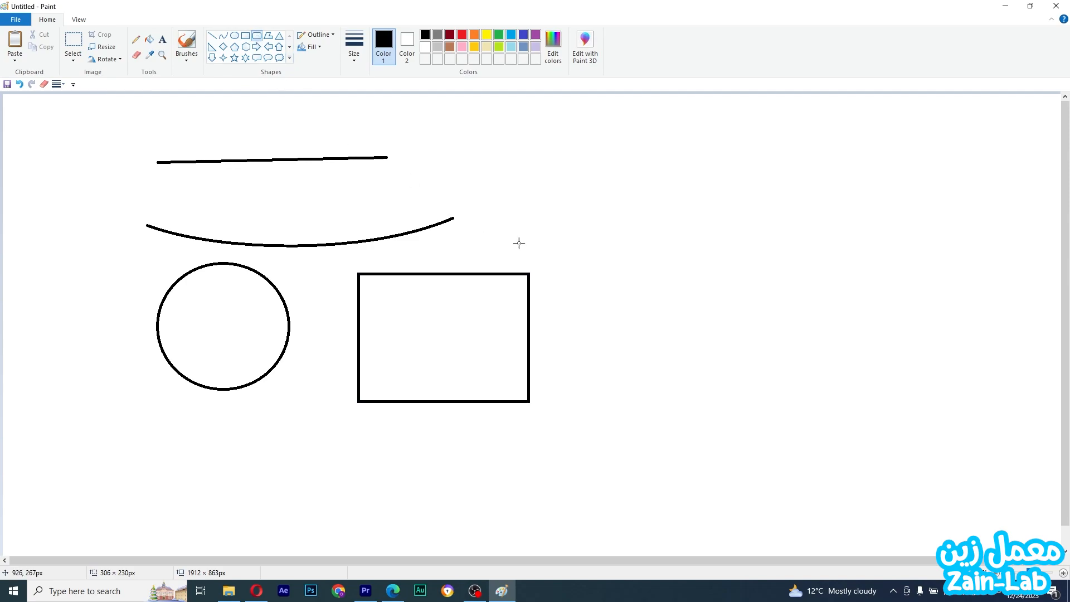
pyautogui.moveTo(593, 226); pyautogui.dragTo(820, 354)
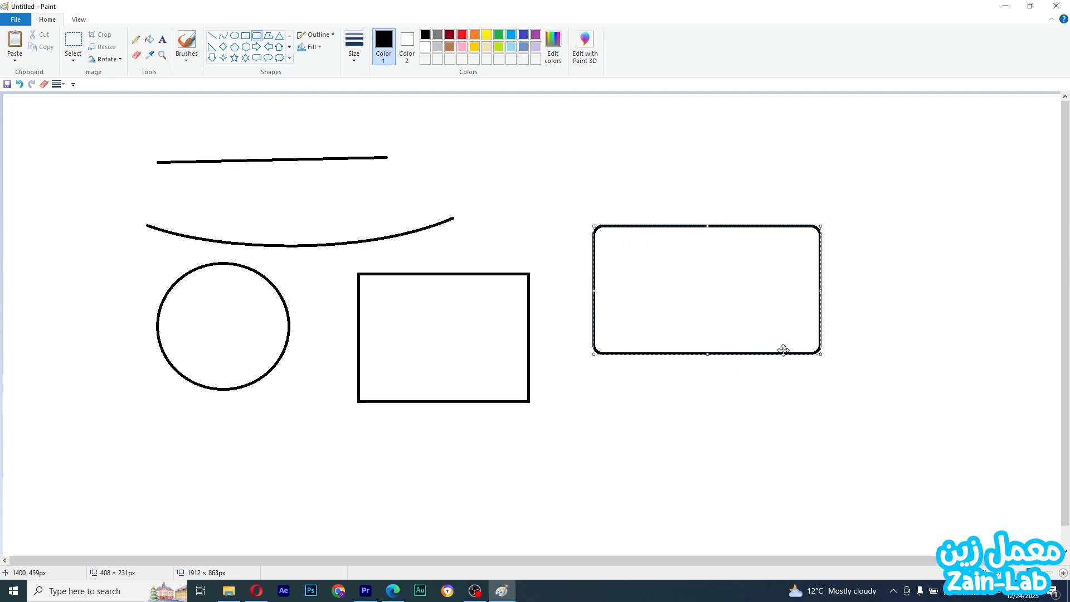
pyautogui.click(211, 47)
pyautogui.moveTo(37, 411); pyautogui.dragTo(140, 516)
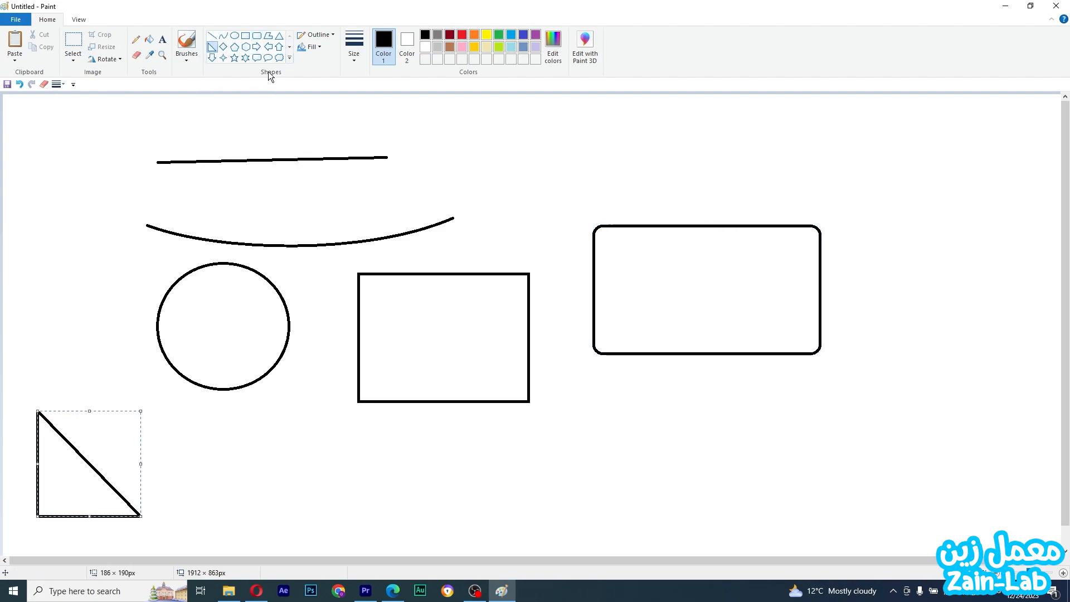
# Draw an isosceles triangle along the bottom and a diamond near the top centre
pyautogui.click(279, 36)
pyautogui.moveTo(215, 460); pyautogui.dragTo(353, 534)
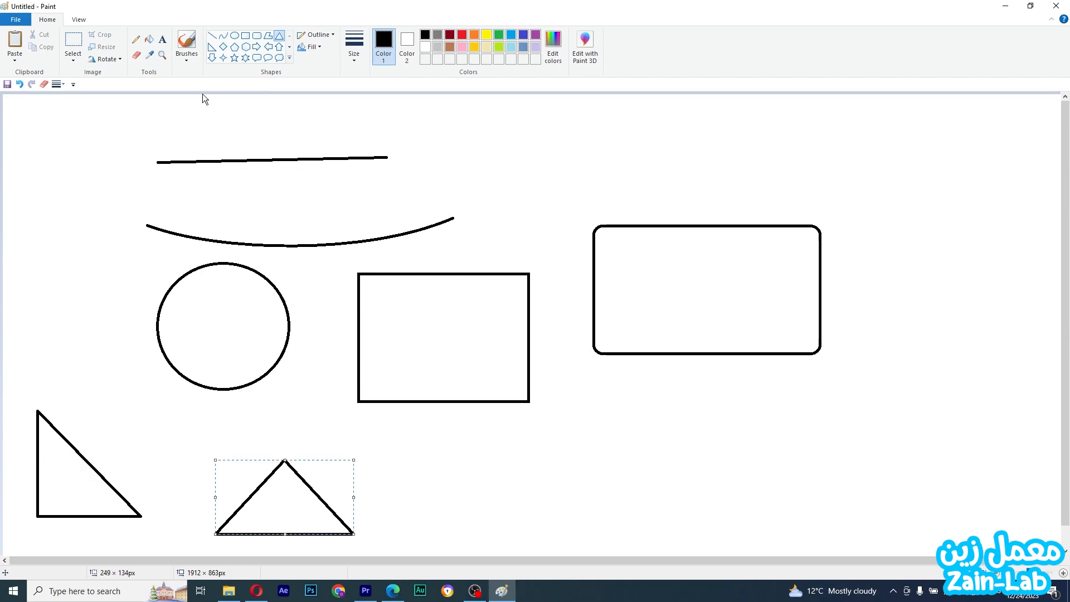
pyautogui.click(224, 50)
pyautogui.moveTo(495, 128); pyautogui.dragTo(592, 241)
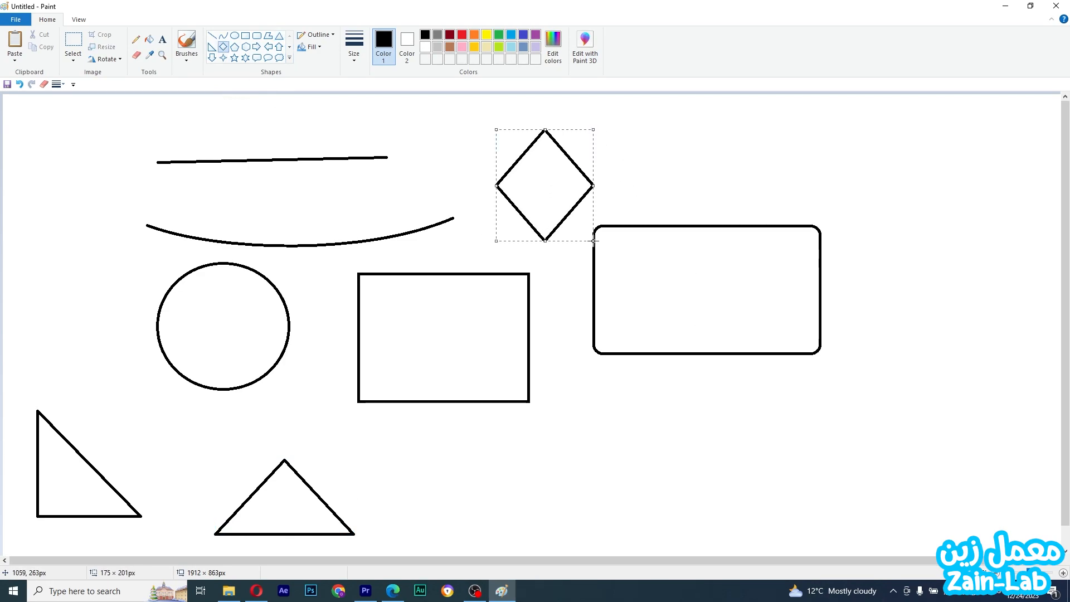
# Draw a pentagon about 267 × 321 px and a hexagon about 218 × 250 px
pyautogui.click(234, 48)
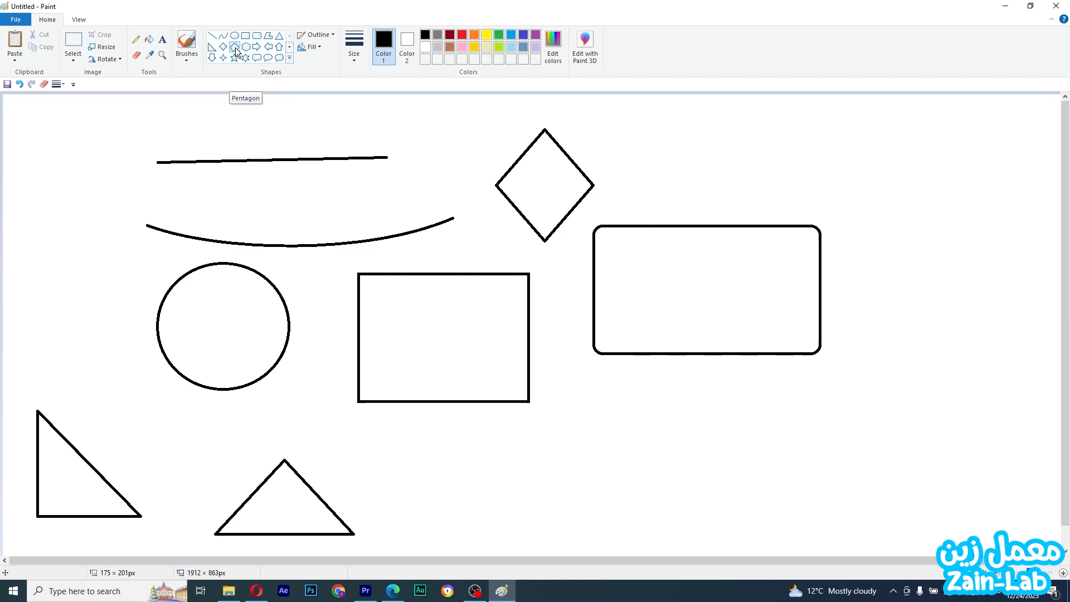
pyautogui.moveTo(681, 137); pyautogui.dragTo(830, 315)
pyautogui.click(245, 49)
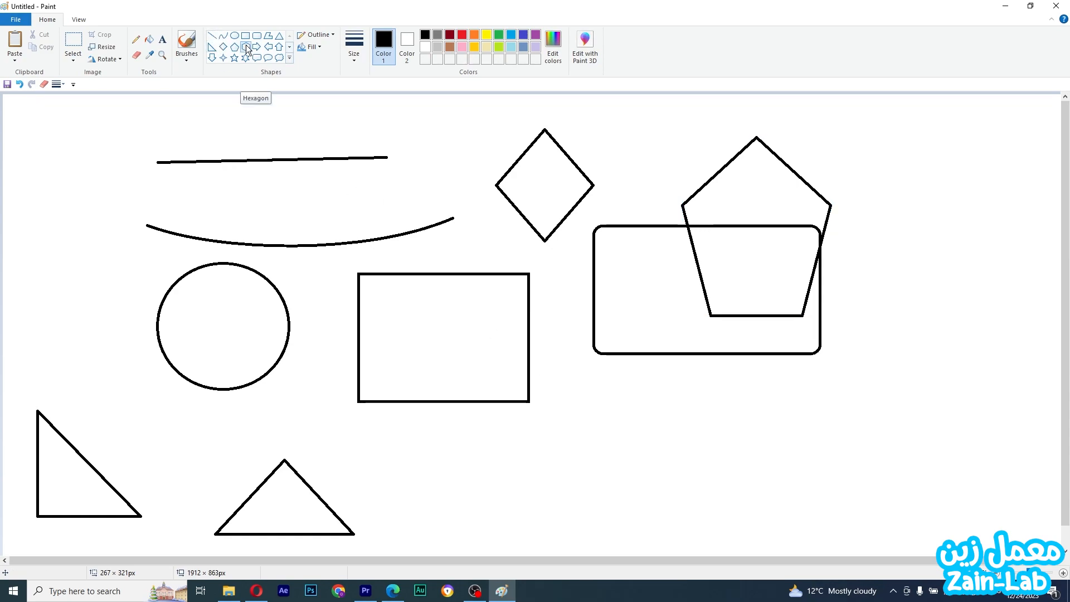
pyautogui.moveTo(538, 382); pyautogui.dragTo(660, 520)
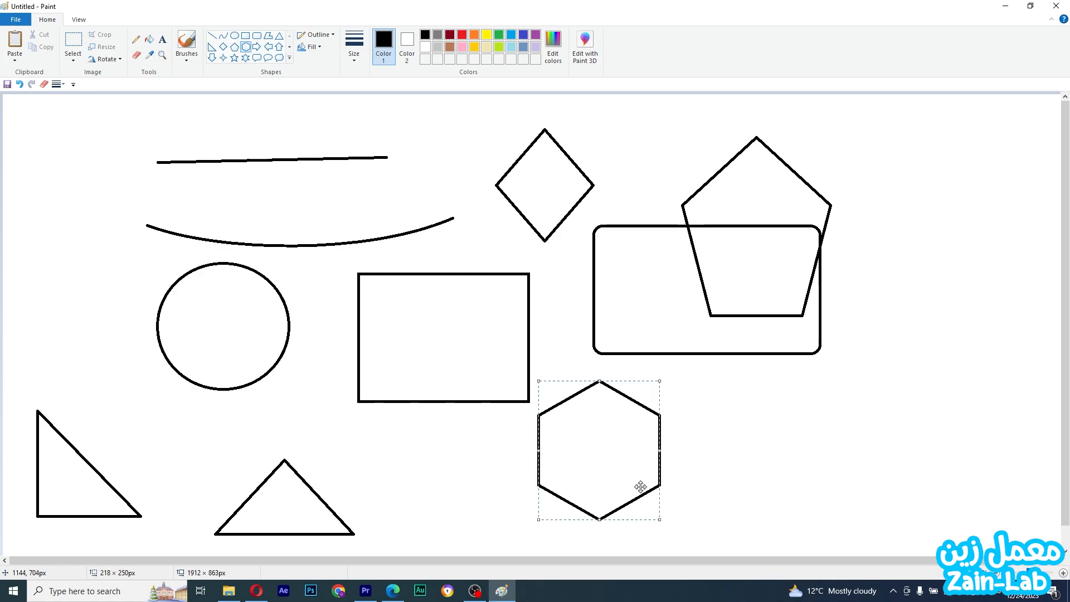
# Draw four block arrows pointing right, left, down and up across the canvas
pyautogui.click(257, 47)
pyautogui.moveTo(740, 402); pyautogui.dragTo(857, 485)
pyautogui.click(267, 46)
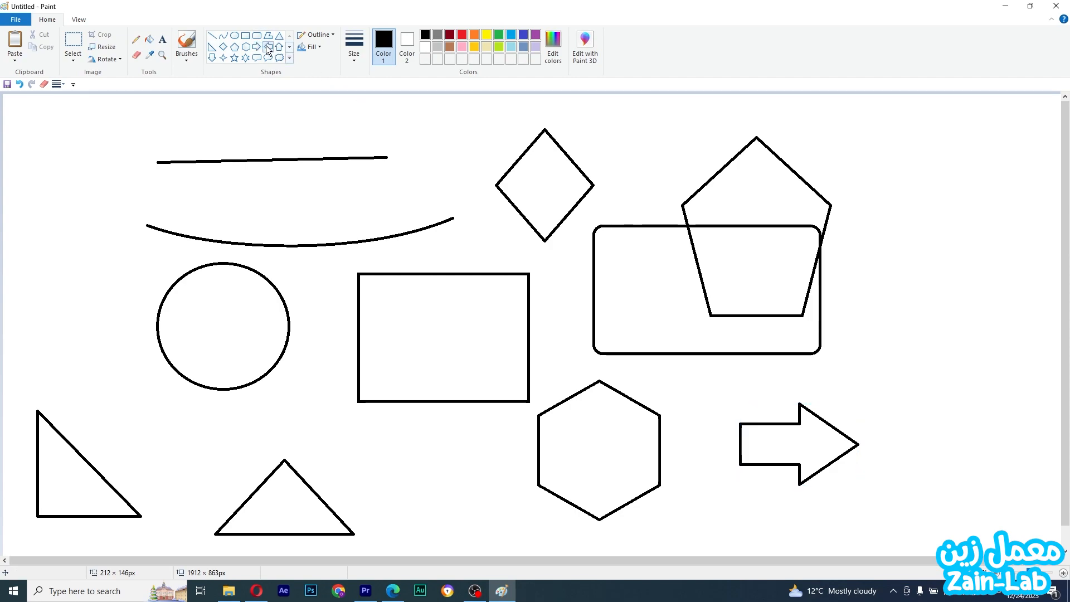
pyautogui.moveTo(326, 138); pyautogui.dragTo(509, 263)
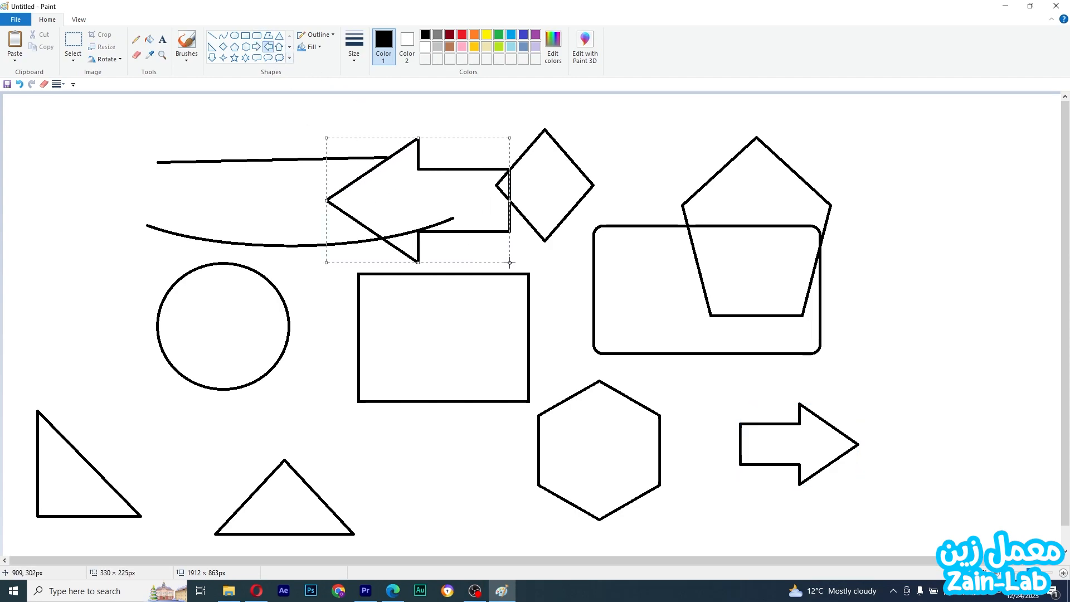
pyautogui.click(211, 58)
pyautogui.moveTo(130, 175); pyautogui.dragTo(231, 324)
pyautogui.click(279, 47)
pyautogui.moveTo(869, 165); pyautogui.dragTo(986, 383)
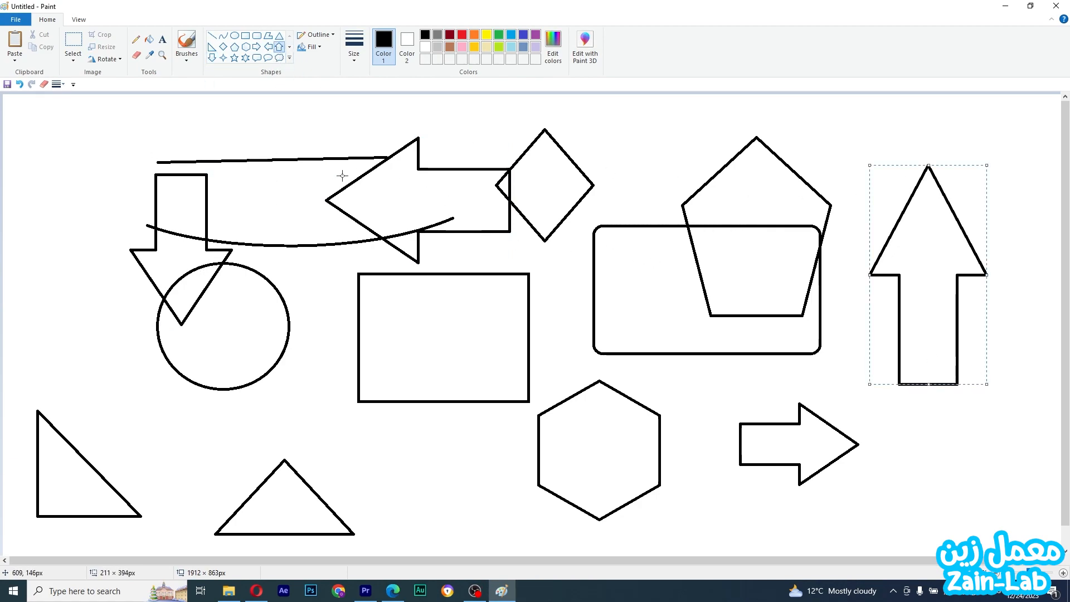
# Draw four-, five- and six-point stars on the left plus a large rounded rectangular callout
pyautogui.click(222, 58)
pyautogui.moveTo(30, 158); pyautogui.dragTo(97, 238)
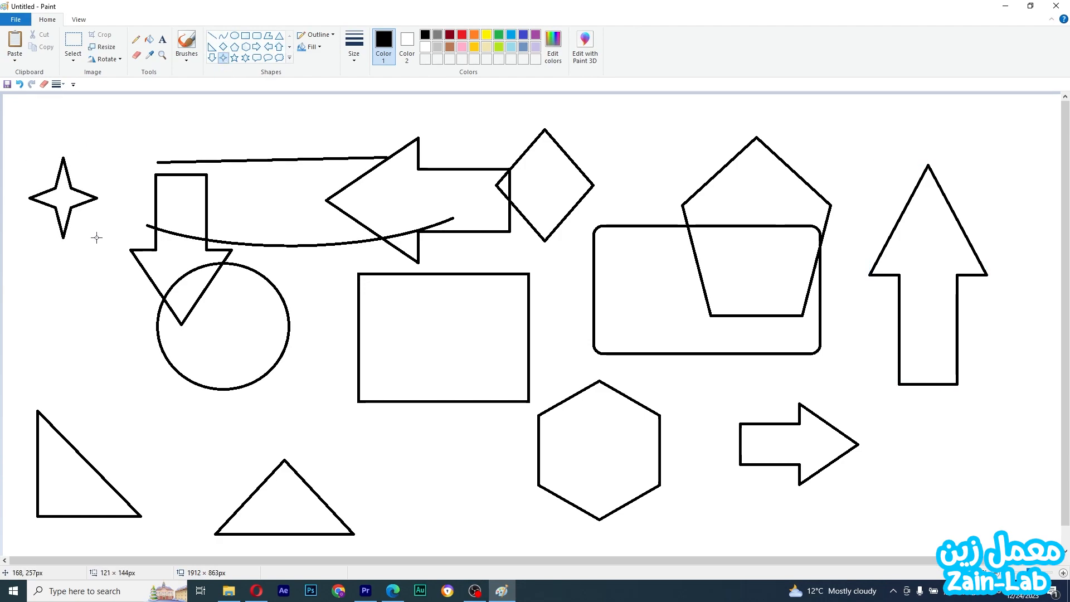
pyautogui.click(234, 58)
pyautogui.moveTo(47, 283); pyautogui.dragTo(216, 491)
pyautogui.click(245, 58)
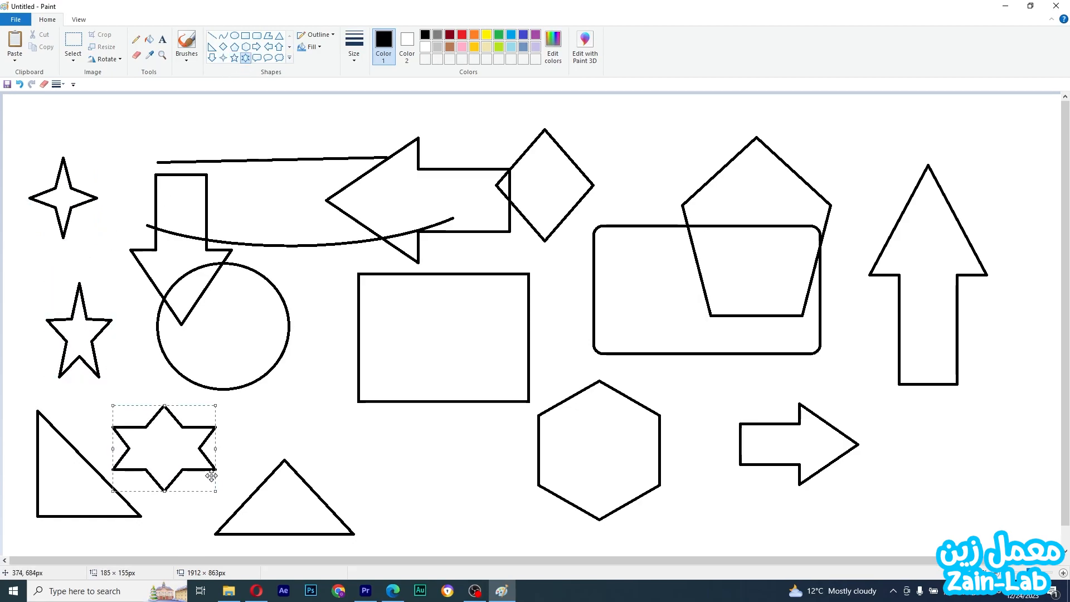
pyautogui.click(256, 58)
pyautogui.moveTo(261, 132); pyautogui.dragTo(579, 284)
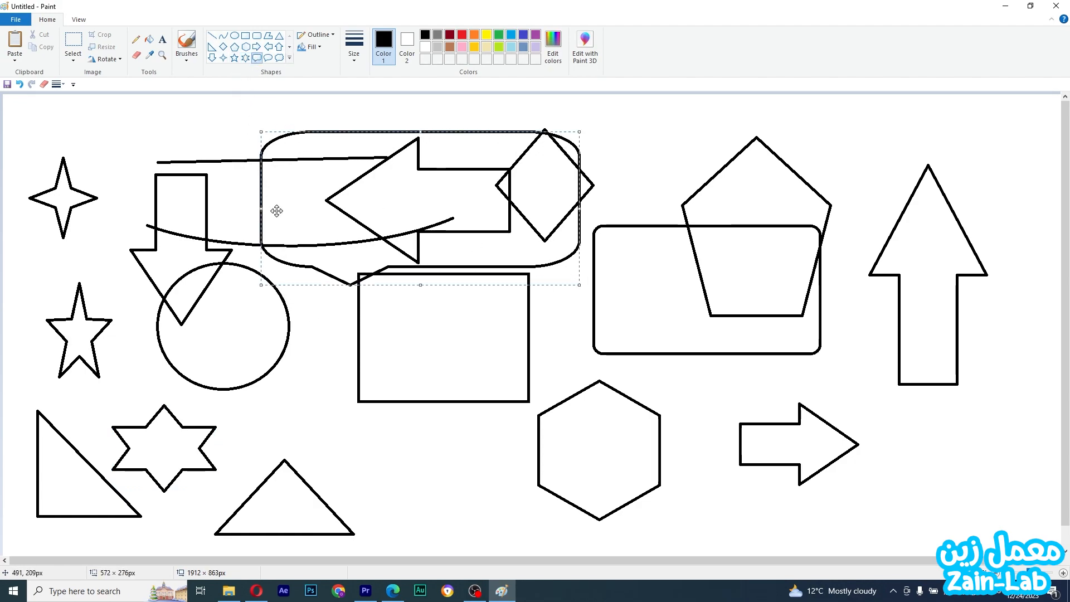
# Draw a heart near the bottom and a large lightning bolt over the pentagon
pyautogui.click(290, 59)
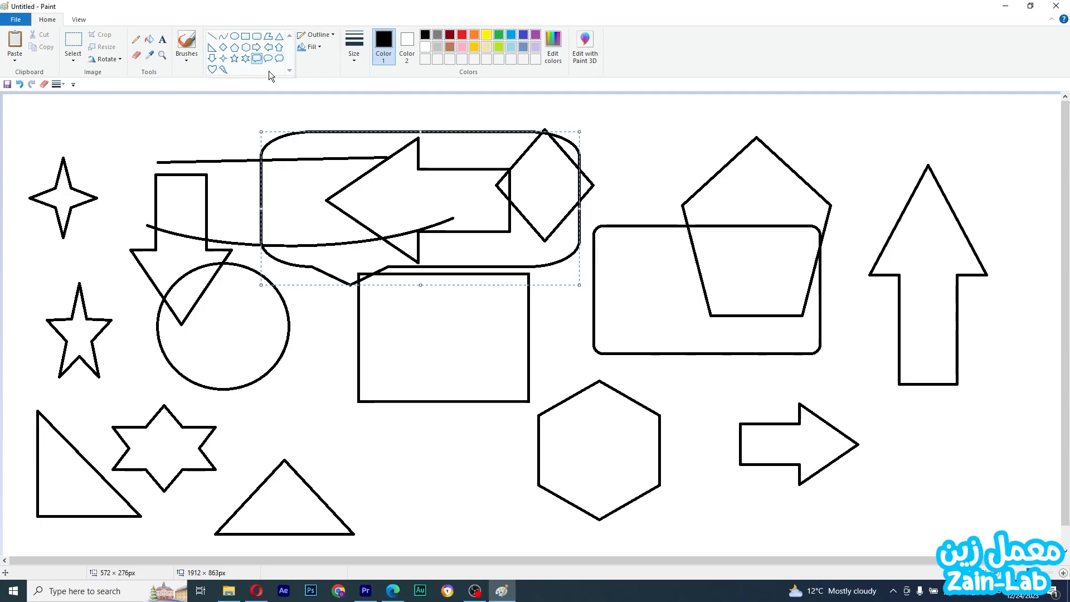
pyautogui.click(212, 69)
pyautogui.moveTo(388, 453); pyautogui.dragTo(483, 539)
pyautogui.click(223, 58)
pyautogui.moveTo(624, 138); pyautogui.dragTo(818, 379)
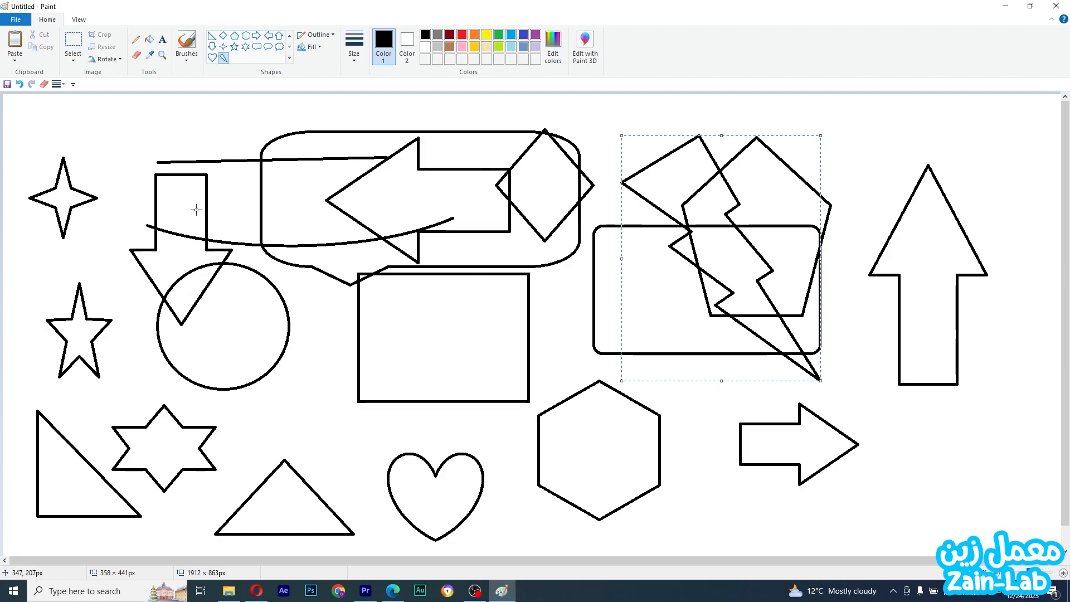
# Erase the left end of the straight line with the Eraser
pyautogui.click(136, 56)
pyautogui.moveTo(154, 164); pyautogui.dragTo(189, 160)
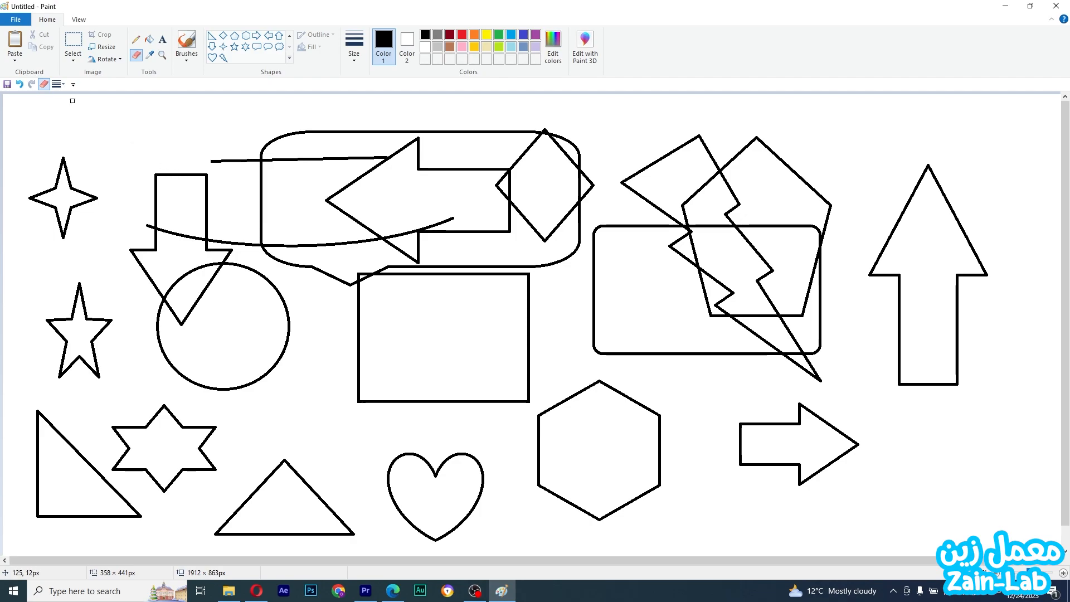
# Select the whole drawing area and delete all the shapes
pyautogui.click(73, 43)
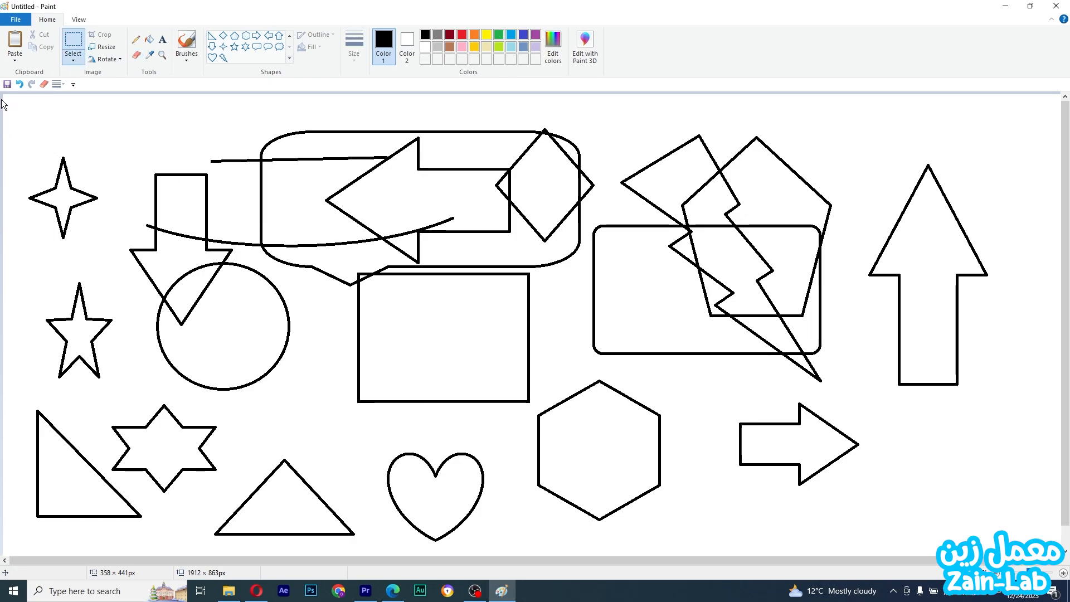
pyautogui.moveTo(8, 101); pyautogui.dragTo(934, 535)
pyautogui.moveTo(1018, 541); pyautogui.dragTo(1022, 549)
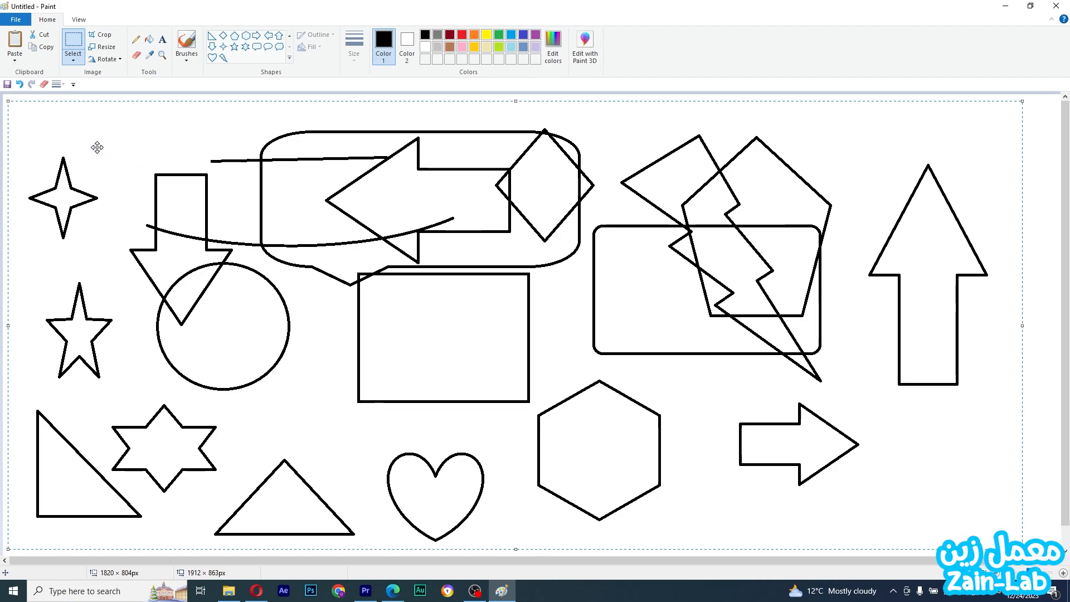
pyautogui.press('Delete')
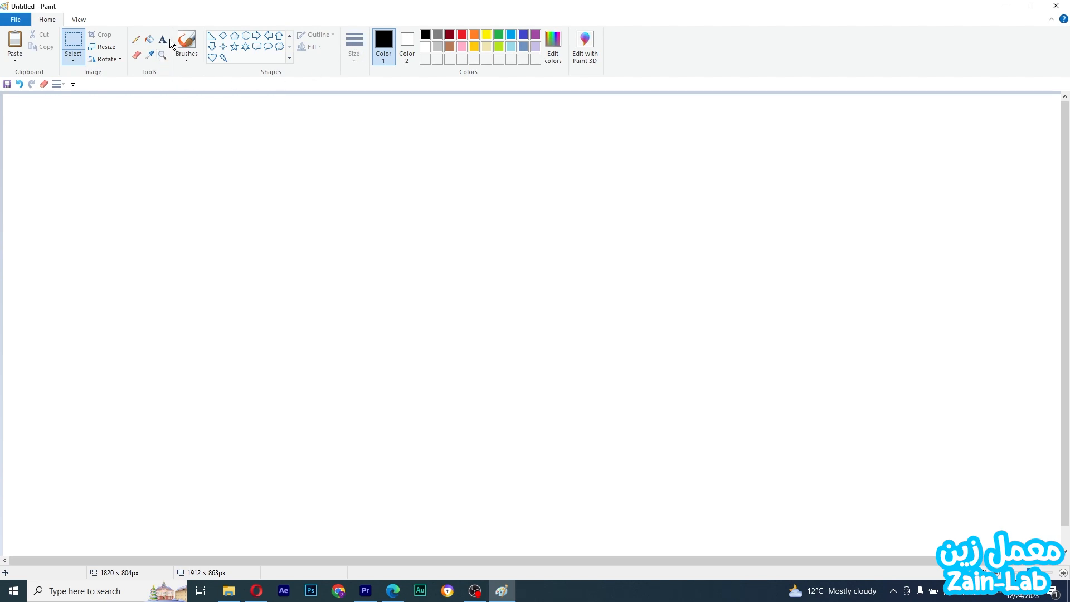
# Draw a freehand brush stroke across the upper canvas at the thinnest brush size
pyautogui.click(183, 43)
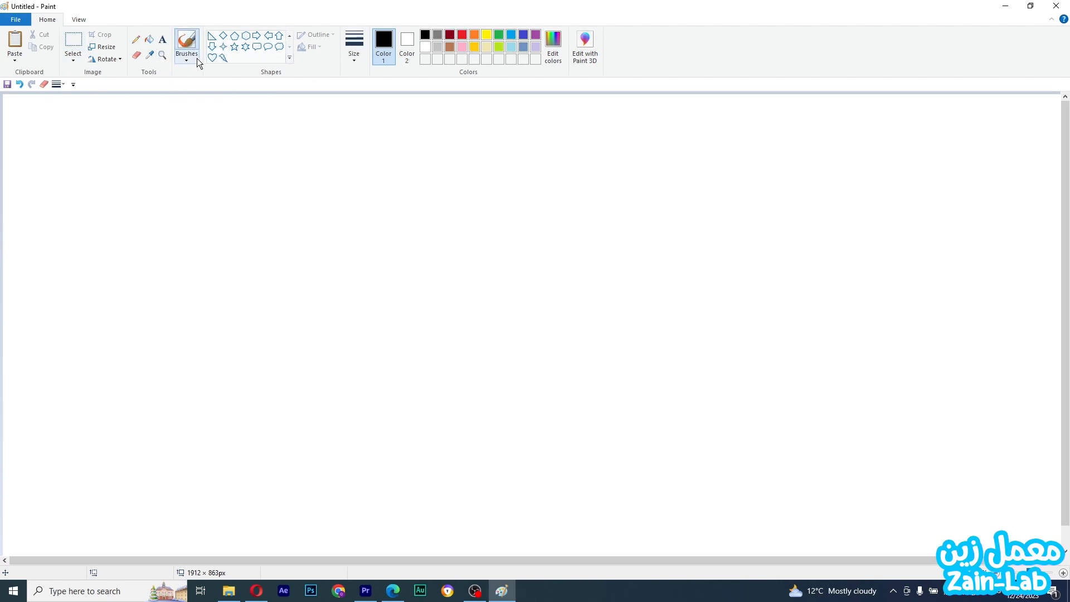
pyautogui.click(355, 42)
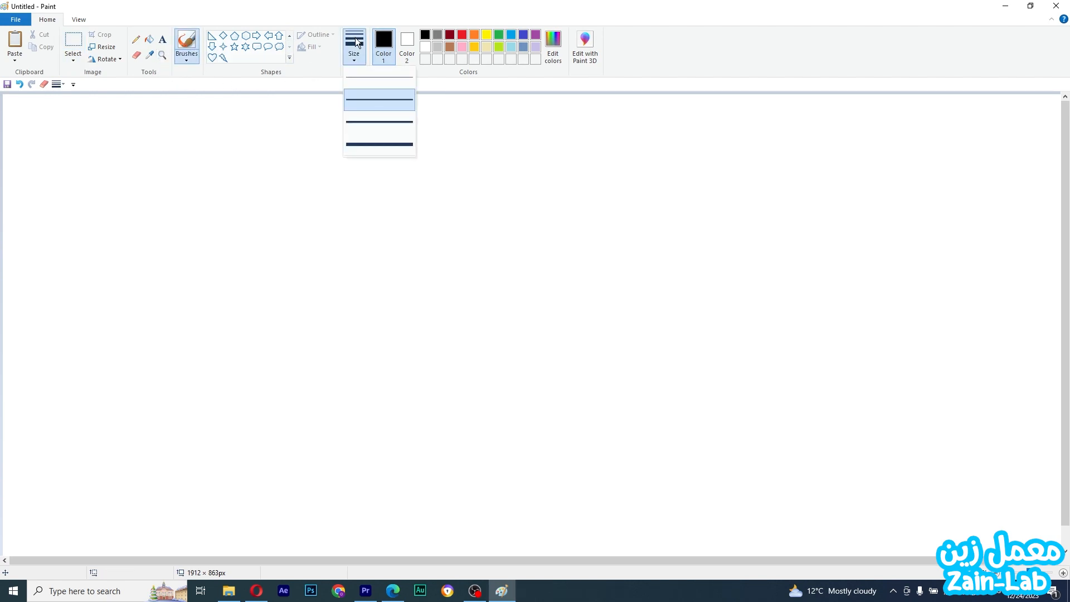
pyautogui.click(362, 81)
pyautogui.moveTo(60, 162)
pyautogui.mouseDown()
pyautogui.moveTo(218, 180)
pyautogui.moveTo(698, 185)
pyautogui.mouseUp()
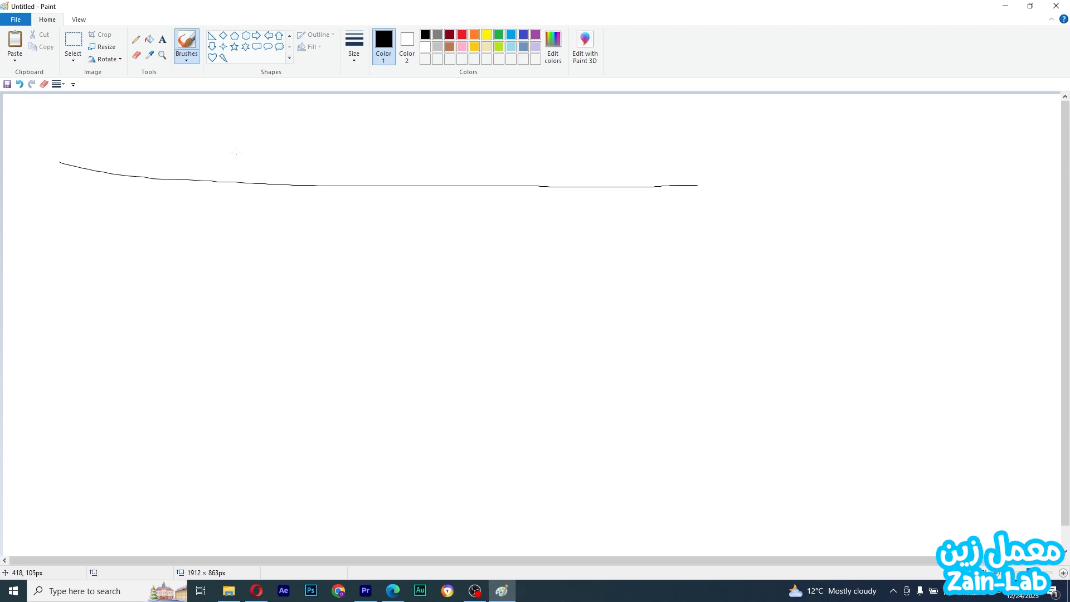
# Draw a second brush stroke lower down at the thickest brush size
pyautogui.click(358, 42)
pyautogui.click(376, 151)
pyautogui.moveTo(76, 289); pyautogui.dragTo(743, 268)
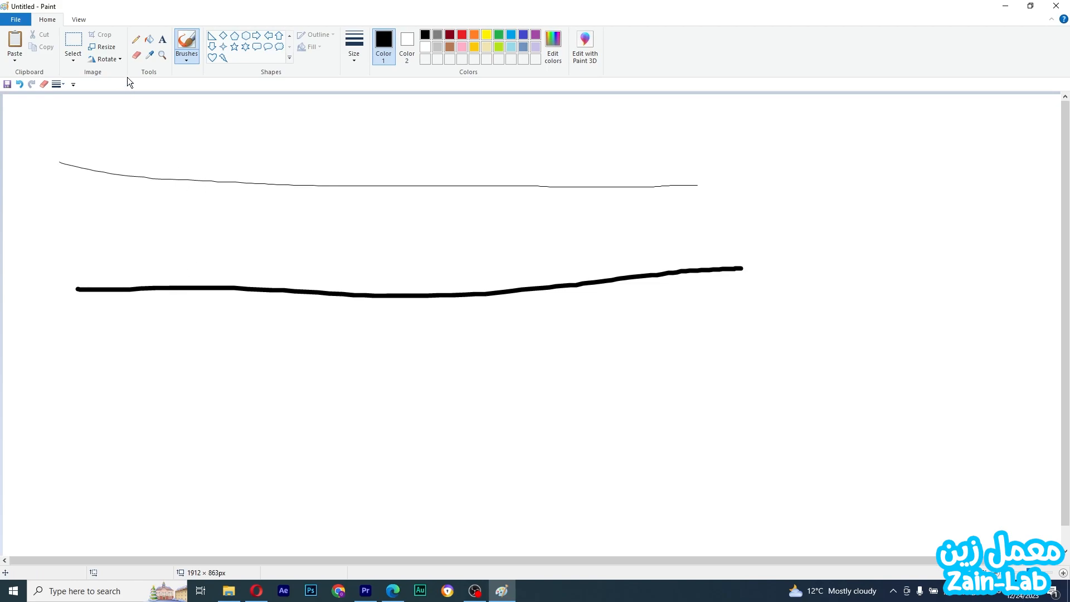
# Draw a thin pencil line near the top, then a thicker pencil line at the largest size
pyautogui.click(135, 39)
pyautogui.moveTo(113, 129); pyautogui.dragTo(575, 159)
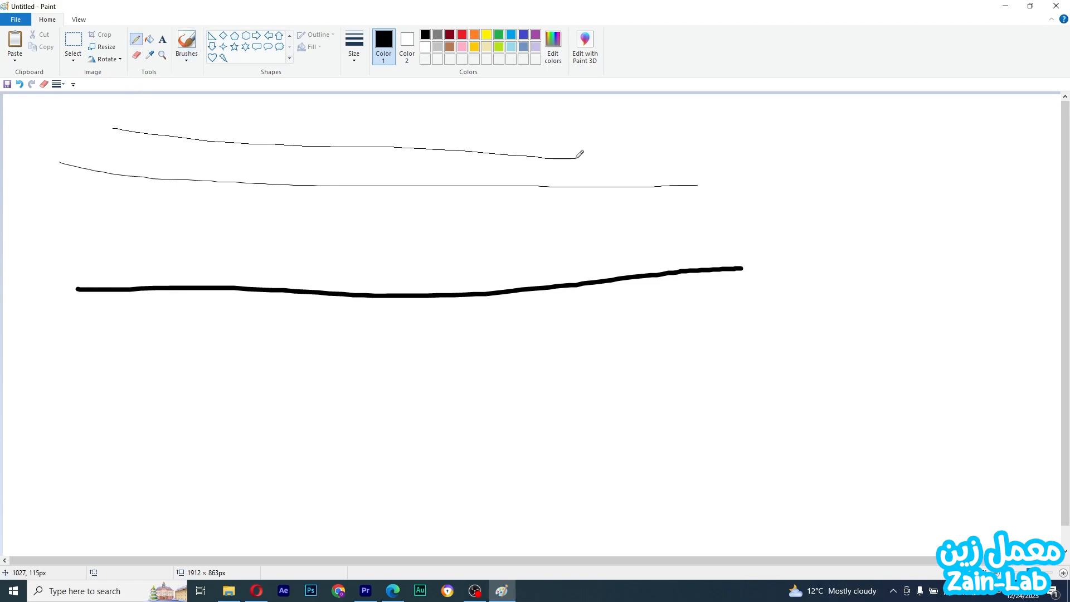
pyautogui.click(354, 47)
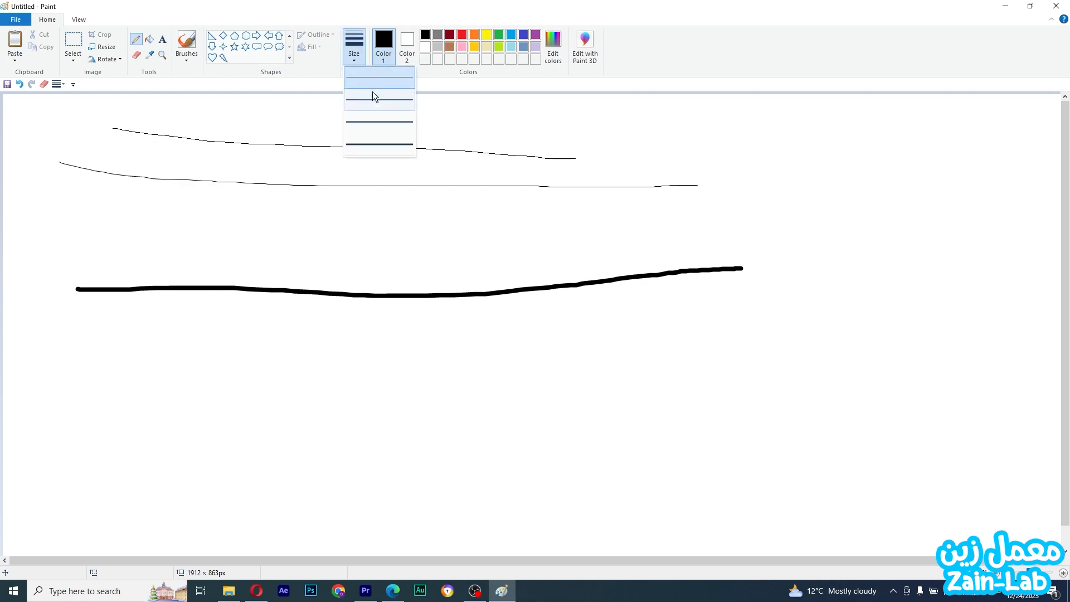
pyautogui.click(394, 146)
pyautogui.moveTo(84, 229); pyautogui.dragTo(606, 237)
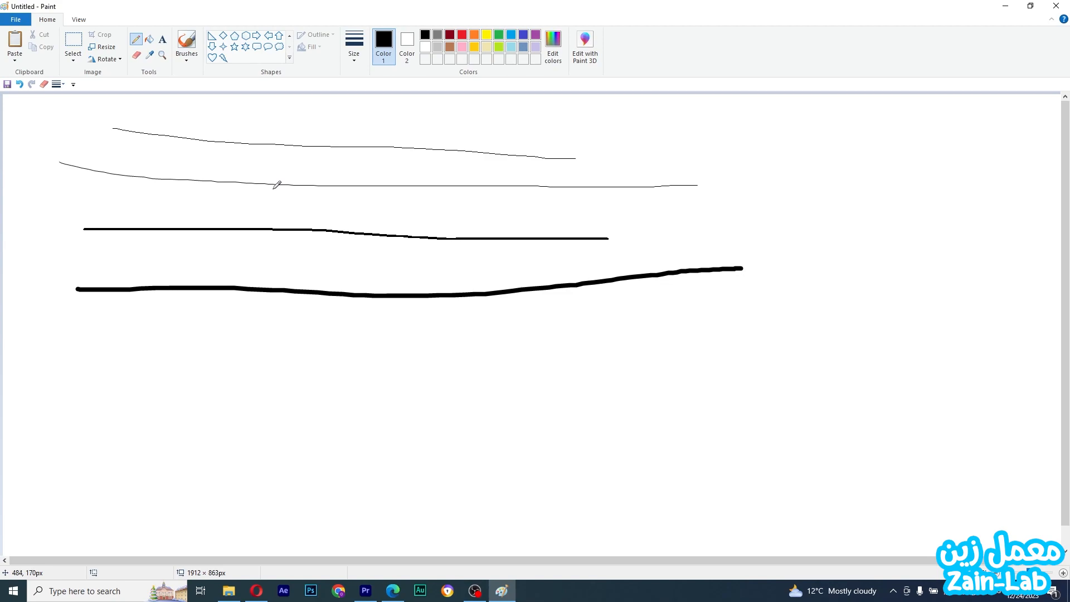
# Fill the canvas background with black using the Fill tool, then refill it with brown
pyautogui.click(149, 39)
pyautogui.click(201, 314)
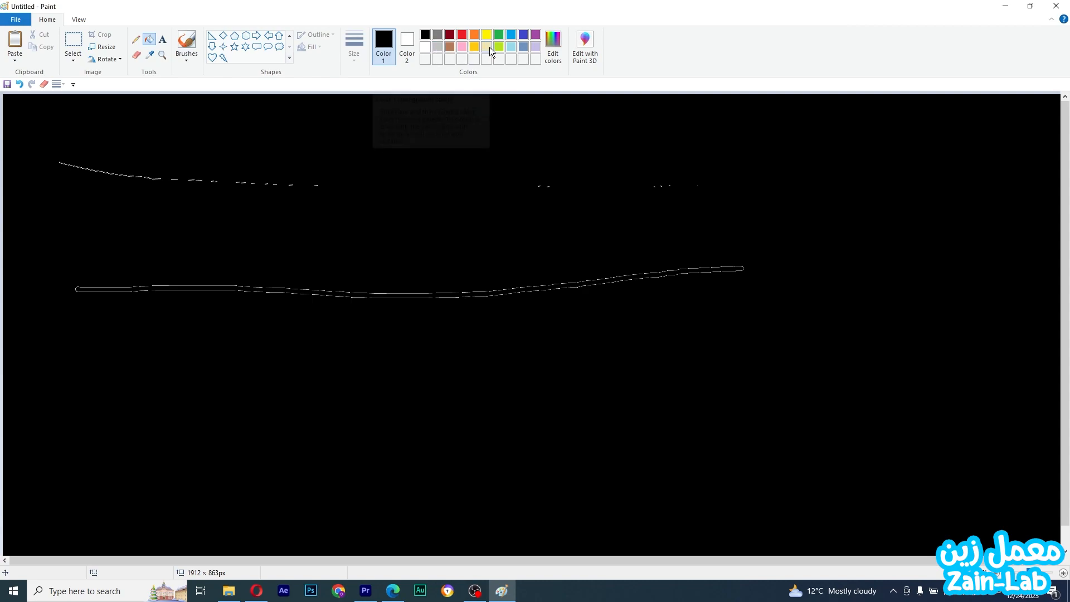
pyautogui.click(449, 48)
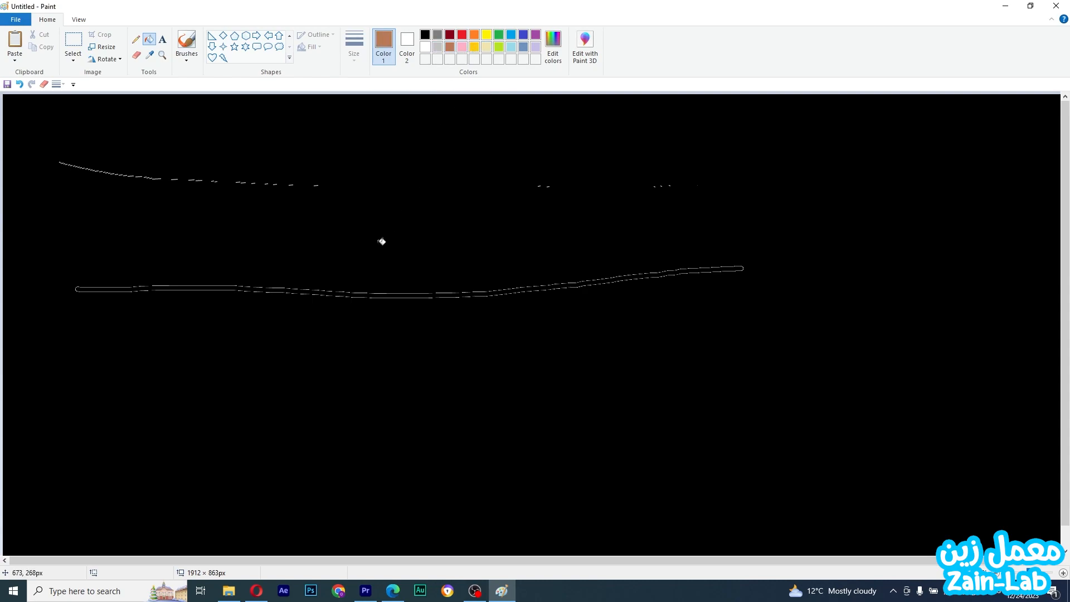
pyautogui.click(381, 241)
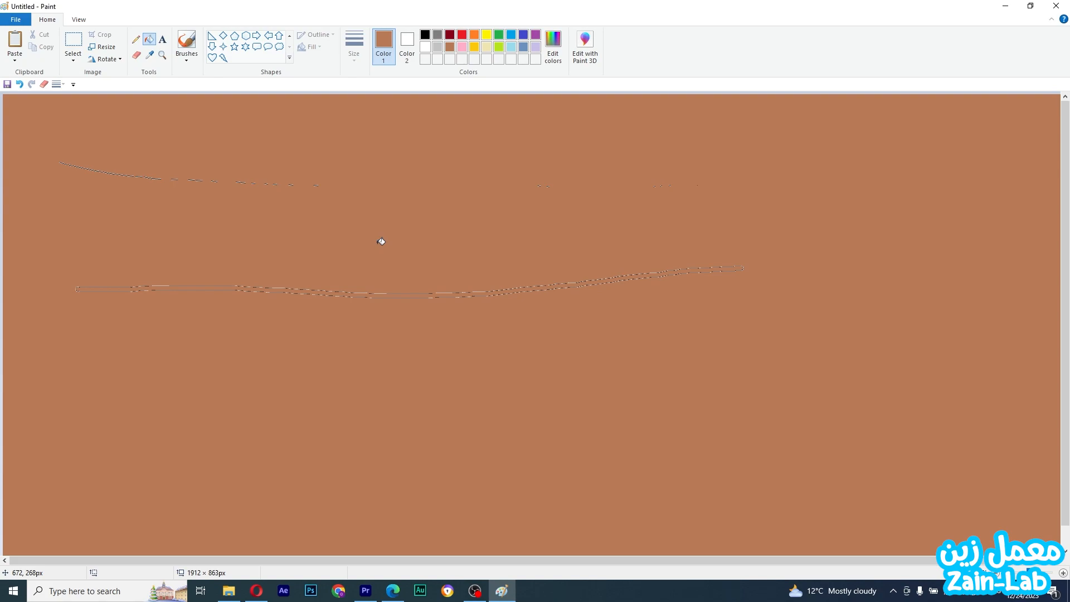
# Select the entire canvas and delete all its contents
pyautogui.hotkey('ctrl', 'a')
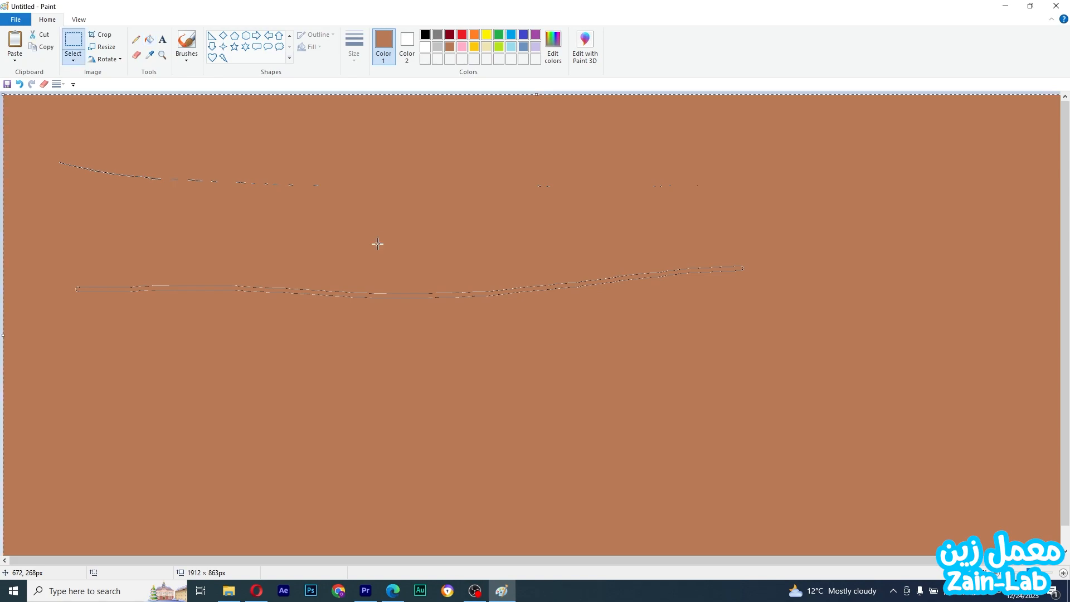
pyautogui.press('Delete')
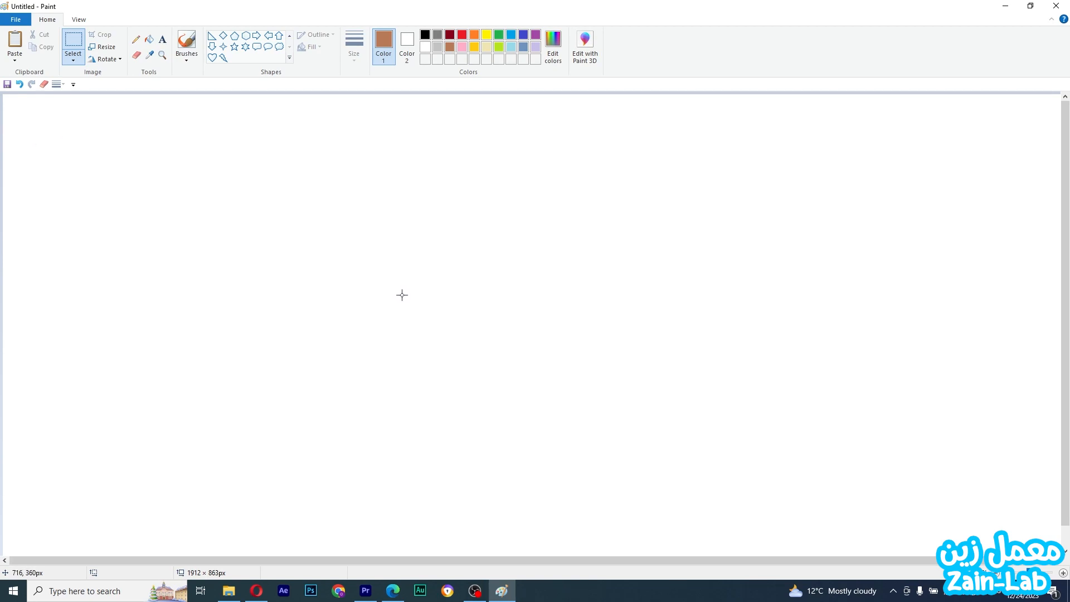
# Add a text box on the upper left of the canvas and type Hi
pyautogui.click(163, 40)
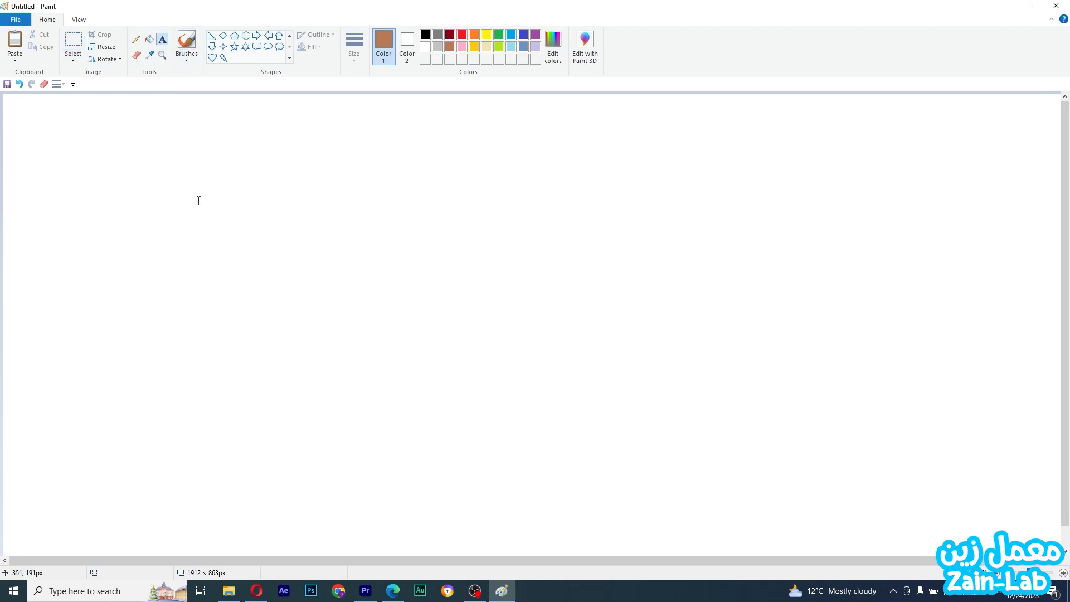
pyautogui.click(198, 195)
pyautogui.write('hfhffhfghg')
pyautogui.hotkey('ctrl', 'a')
pyautogui.write('H')
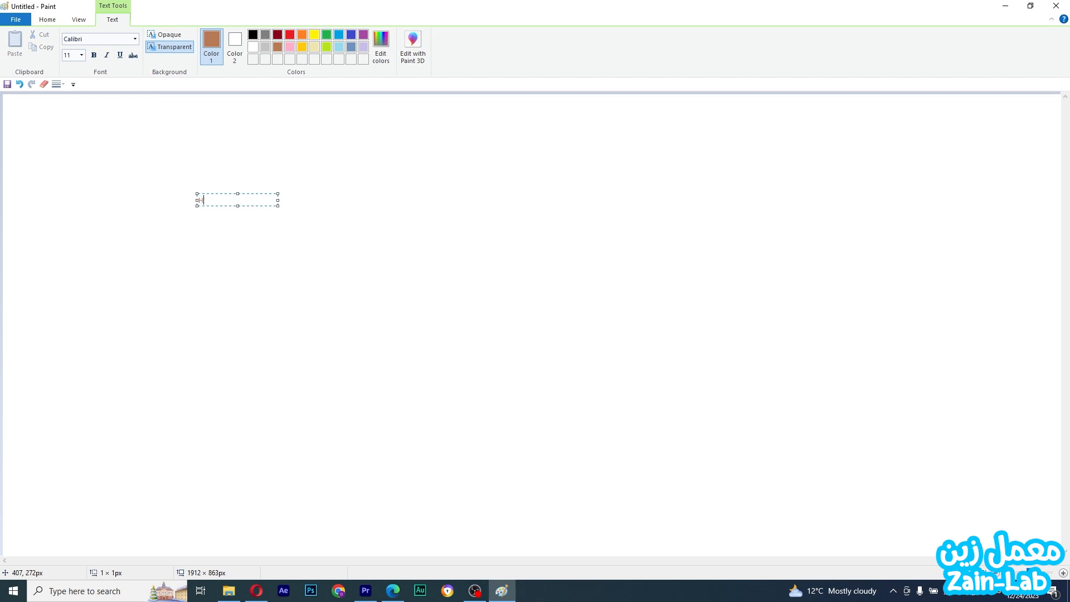
# Set the text size to 36 and enlarge the text box
pyautogui.hotkey('ctrl', 'a')
pyautogui.click(81, 55)
pyautogui.click(78, 192)
pyautogui.moveTo(277, 205); pyautogui.dragTo(325, 257)
# Change the text's font to Bodoni MT Black
pyautogui.click(79, 40)
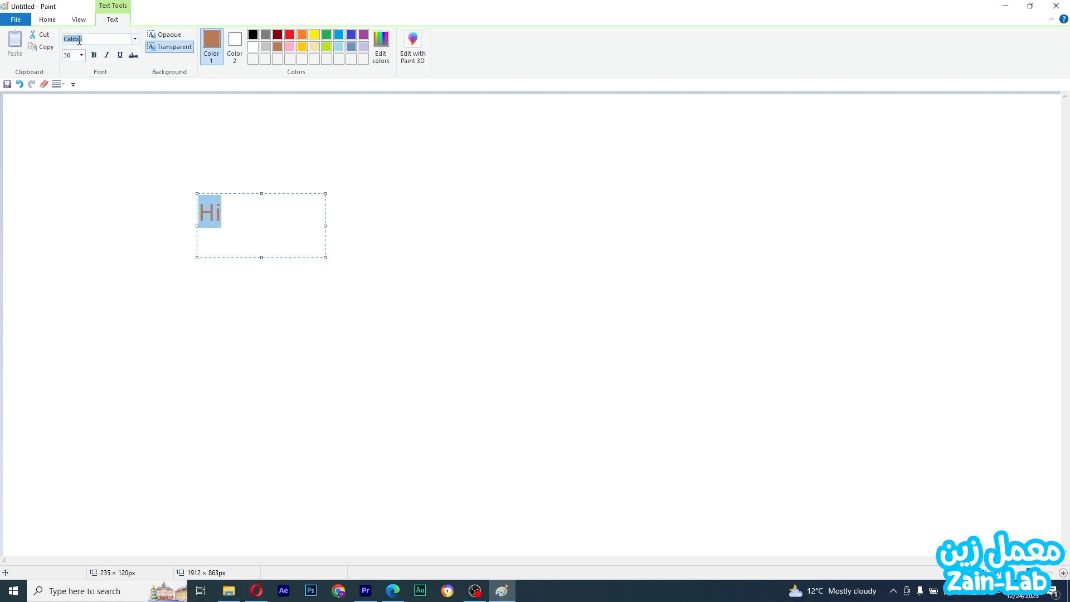
pyautogui.click(134, 39)
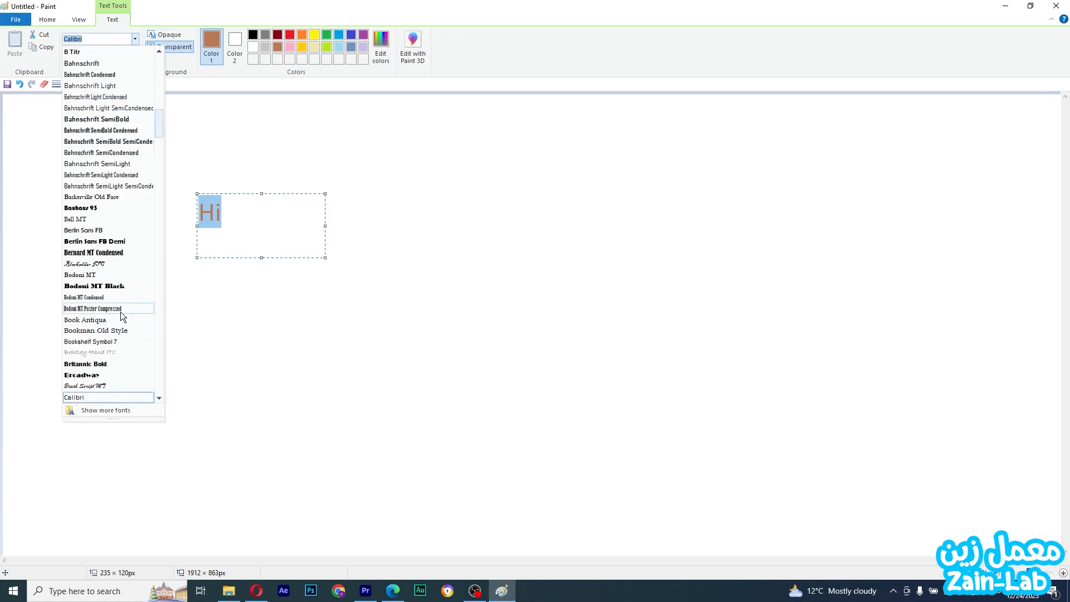
pyautogui.click(121, 285)
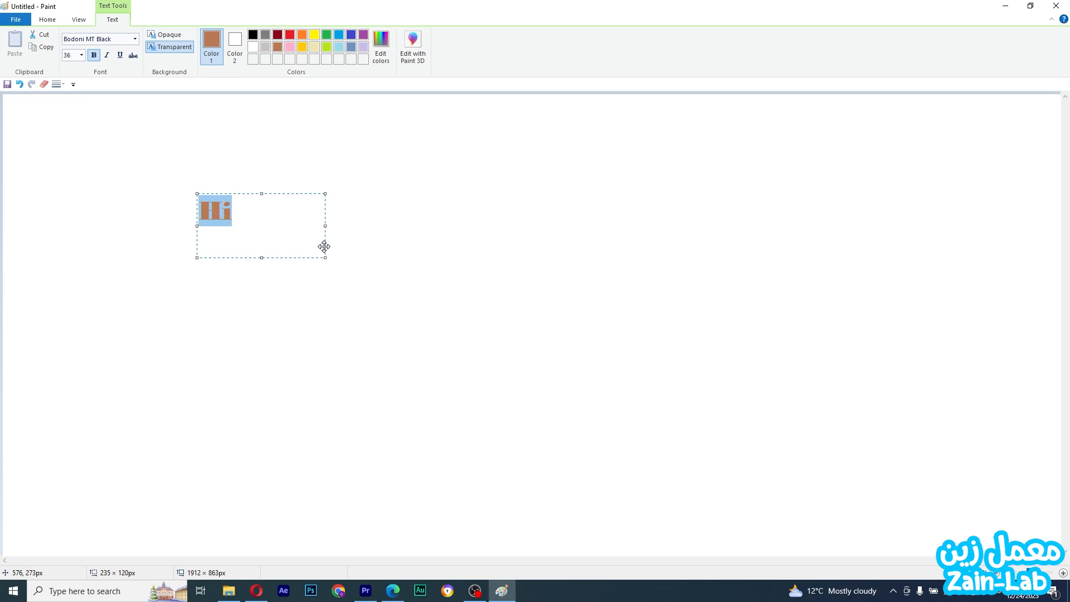
# Shrink the text box around the word and place the text on the canvas
pyautogui.moveTo(324, 257); pyautogui.dragTo(243, 232)
pyautogui.click(47, 22)
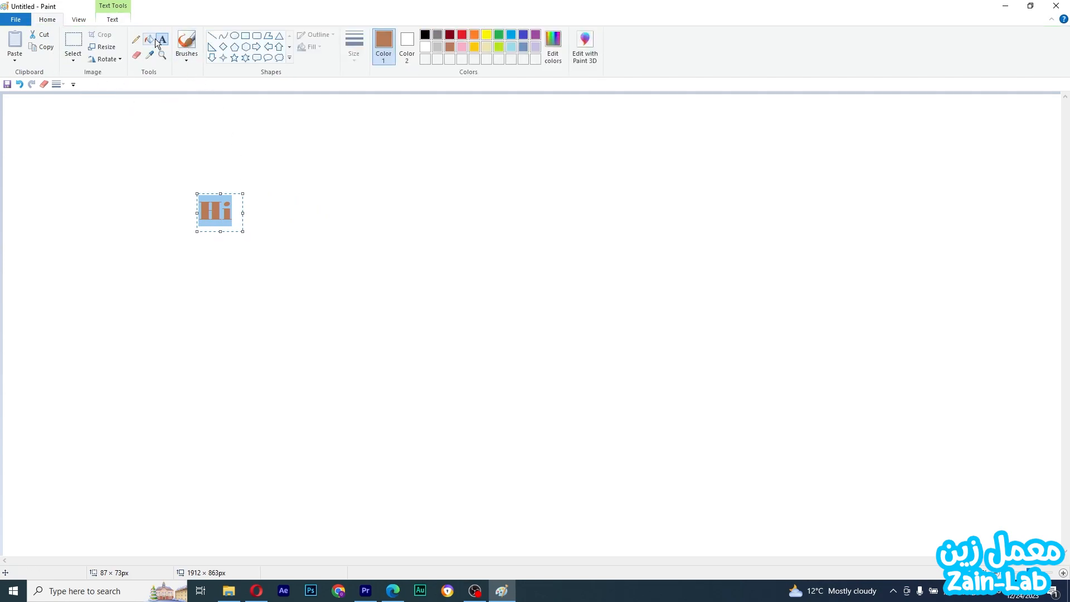
pyautogui.click(218, 173)
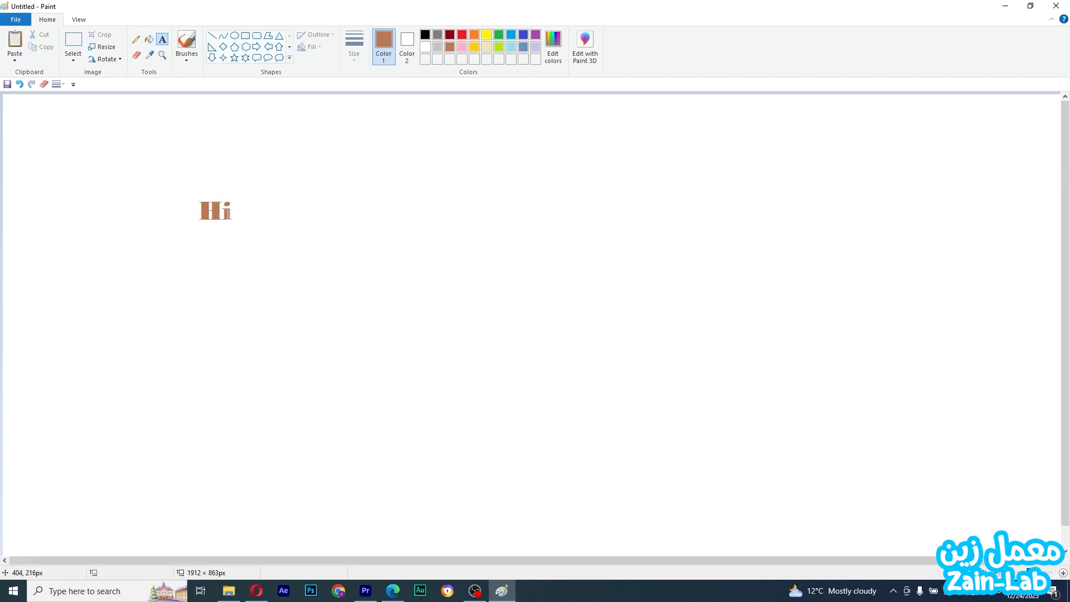
pyautogui.click(227, 215)
pyautogui.doubleClick(226, 215)
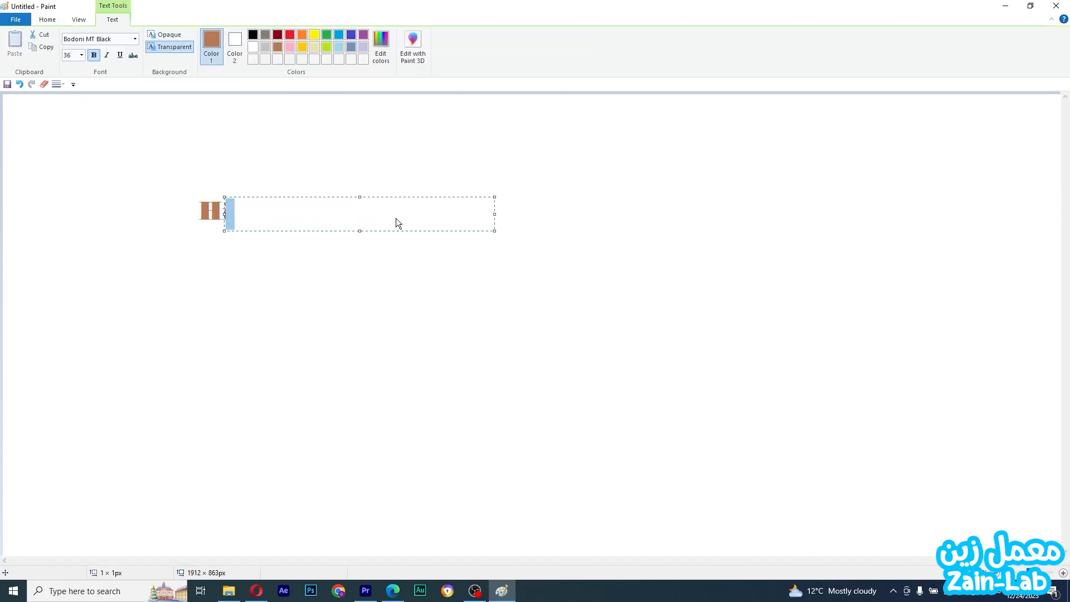
pyautogui.write('hghg')
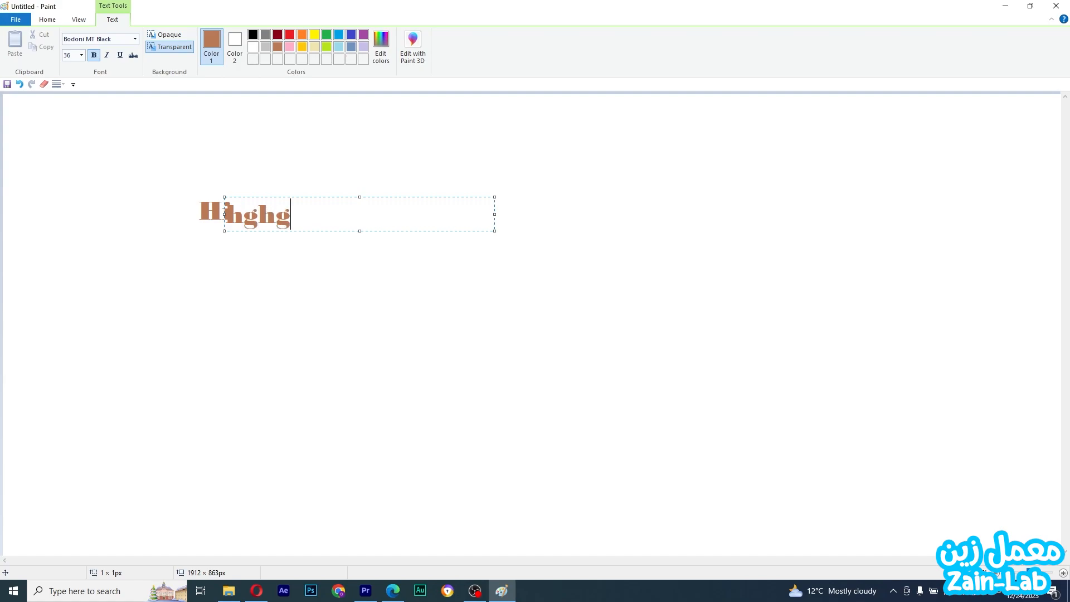
pyautogui.press('Escape')
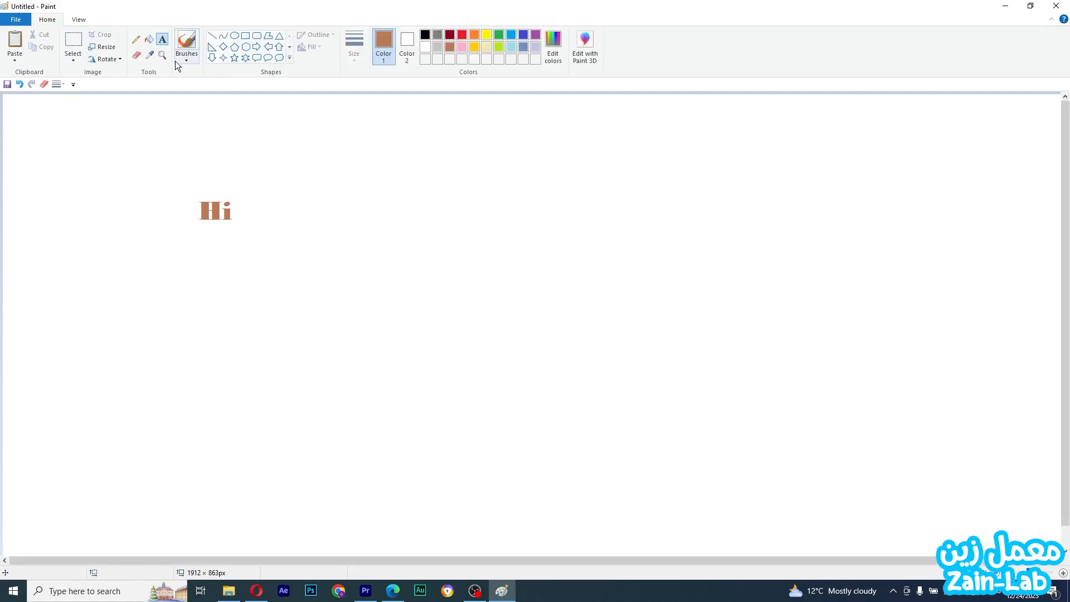
# Select the area around the Hi text and delete it
pyautogui.click(66, 40)
pyautogui.moveTo(148, 145); pyautogui.dragTo(266, 259)
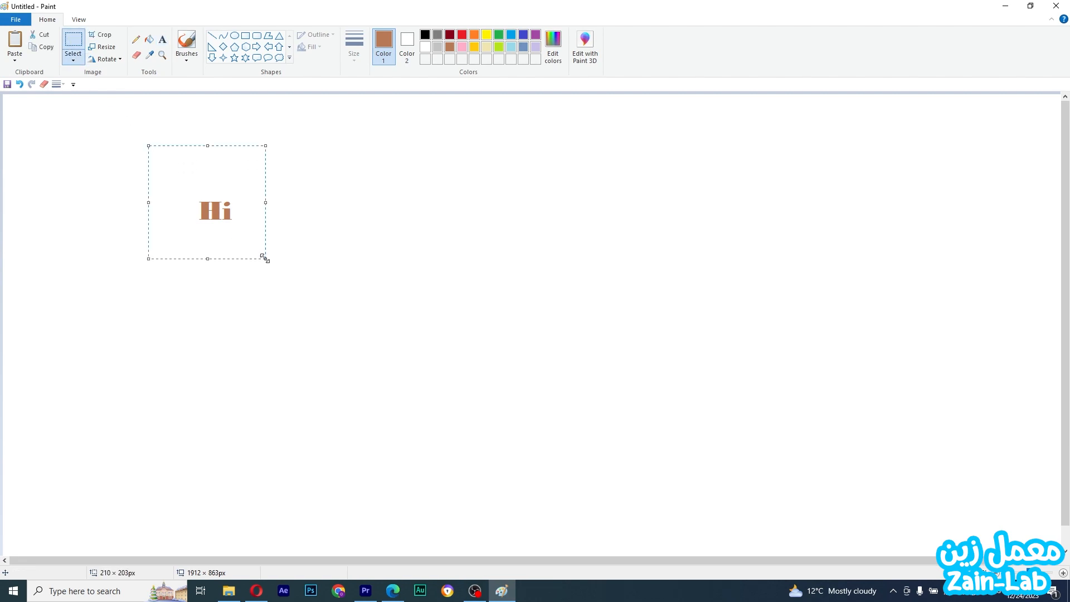
pyautogui.press('Delete')
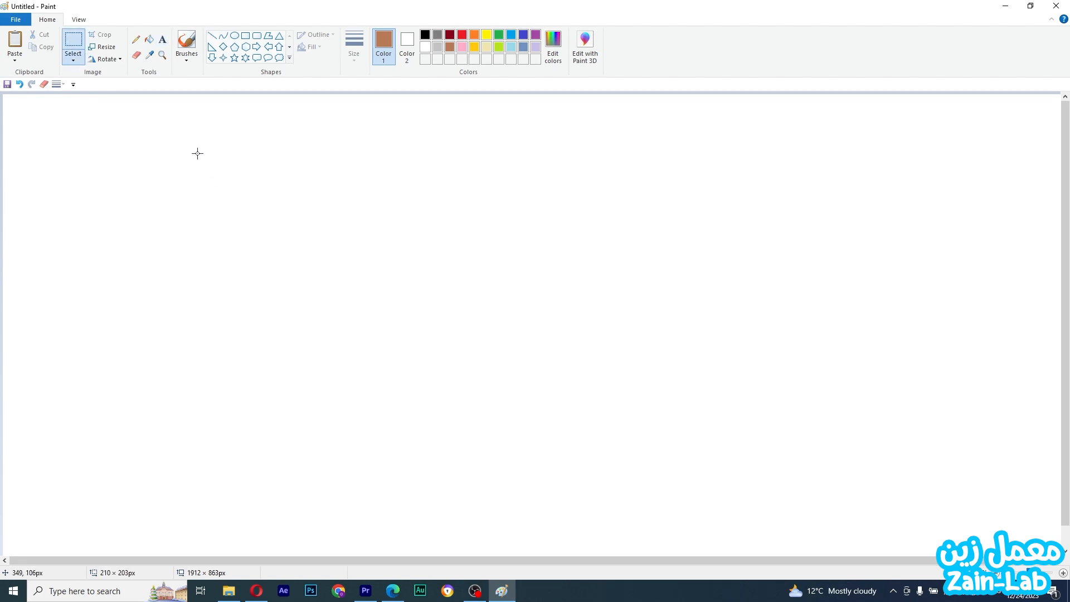
# Draw a straight horizontal line across the whole canvas width and recolour it black
pyautogui.click(161, 57)
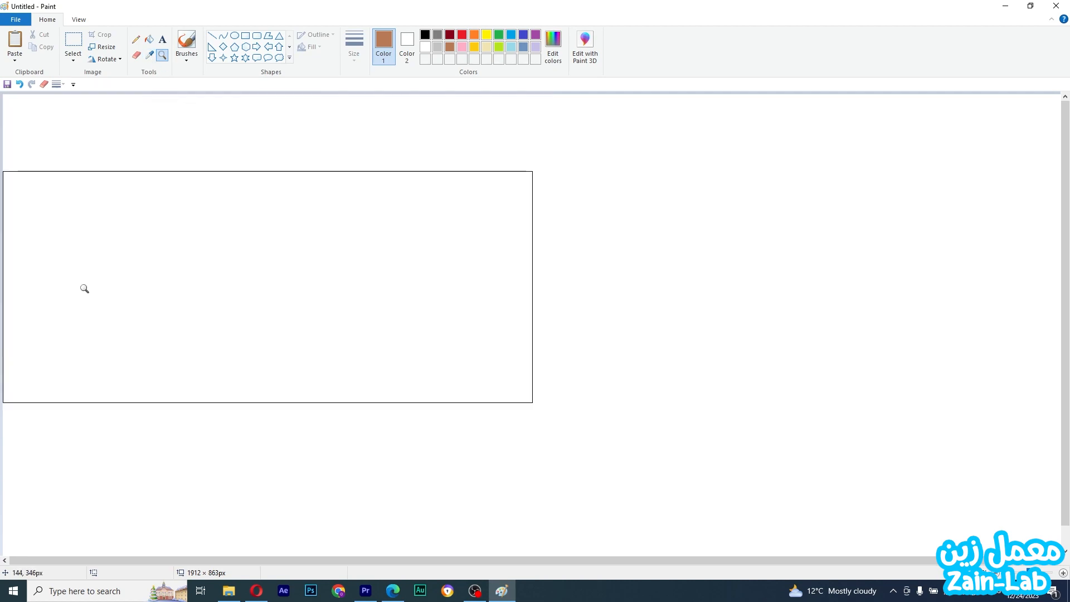
pyautogui.click(150, 43)
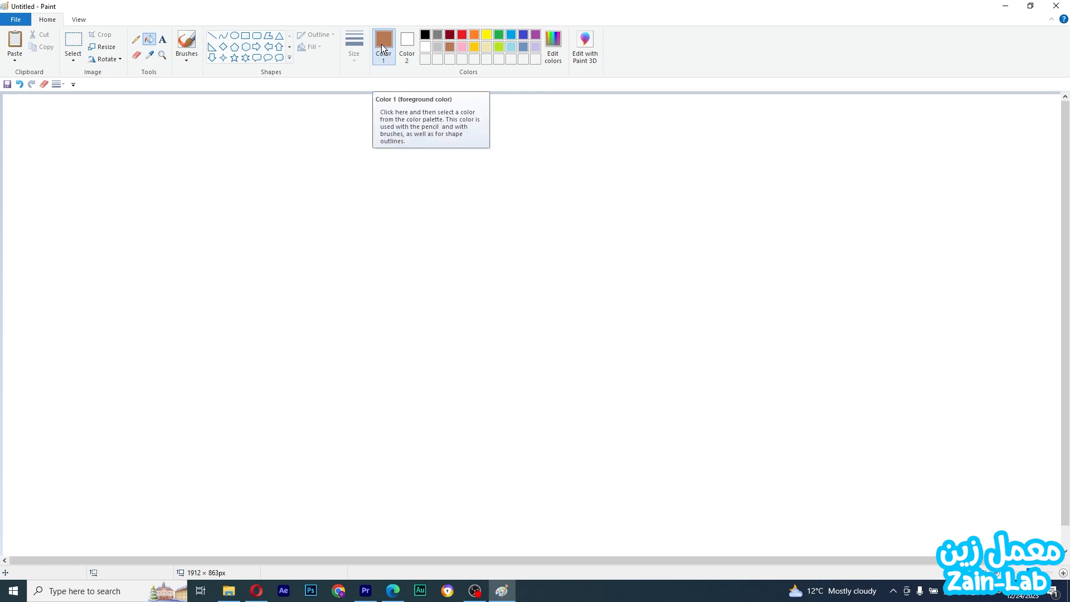
pyautogui.click(474, 47)
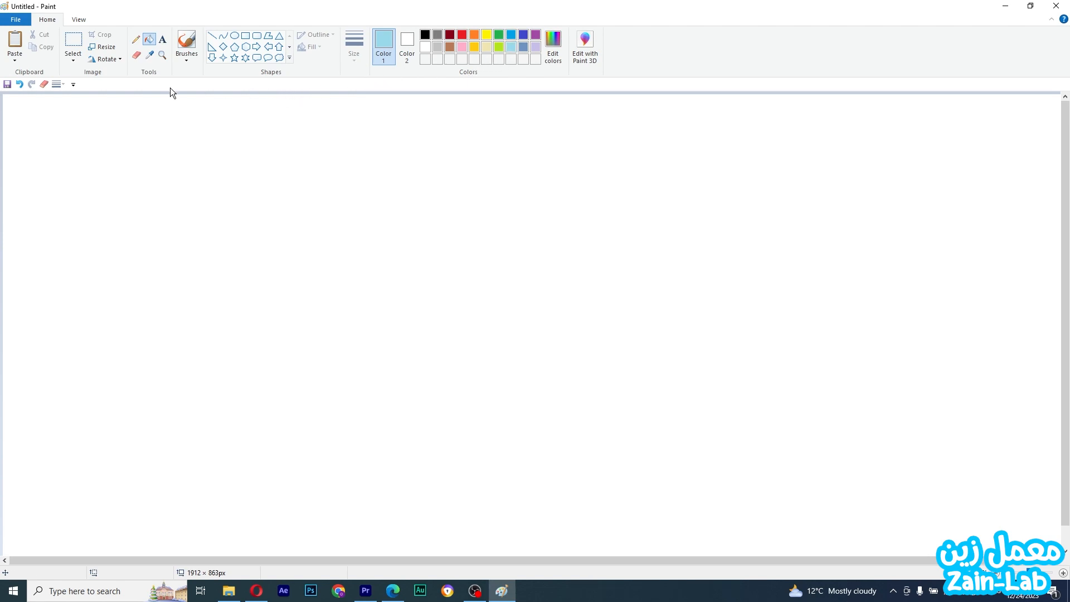
pyautogui.click(212, 36)
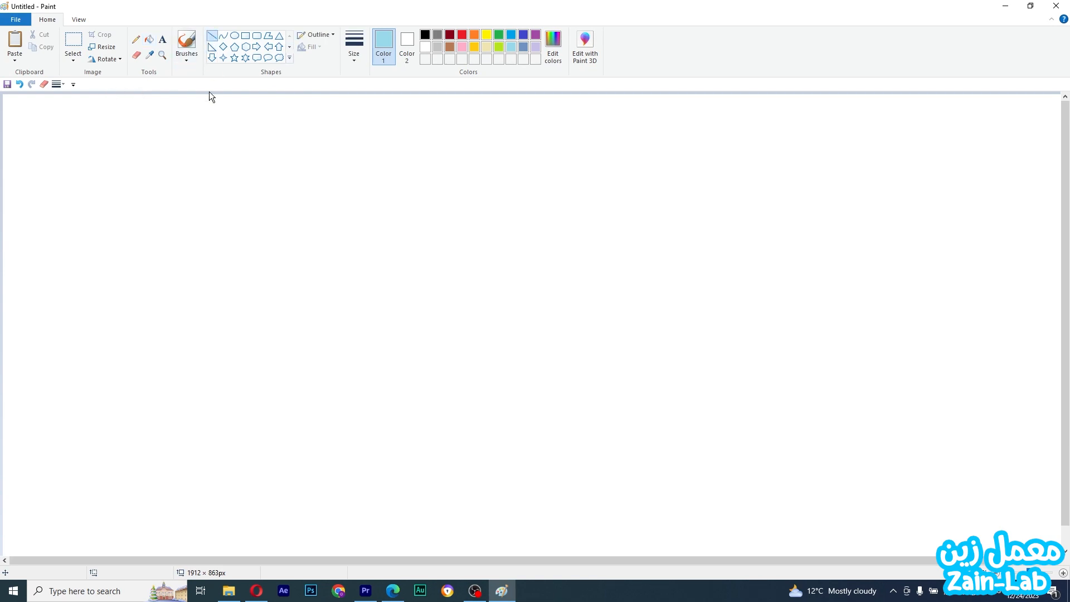
pyautogui.moveTo(13, 384)
pyautogui.mouseDown()
pyautogui.moveTo(411, 387)
pyautogui.moveTo(984, 344)
pyautogui.moveTo(1066, 419)
pyautogui.moveTo(1065, 385)
pyautogui.mouseUp()
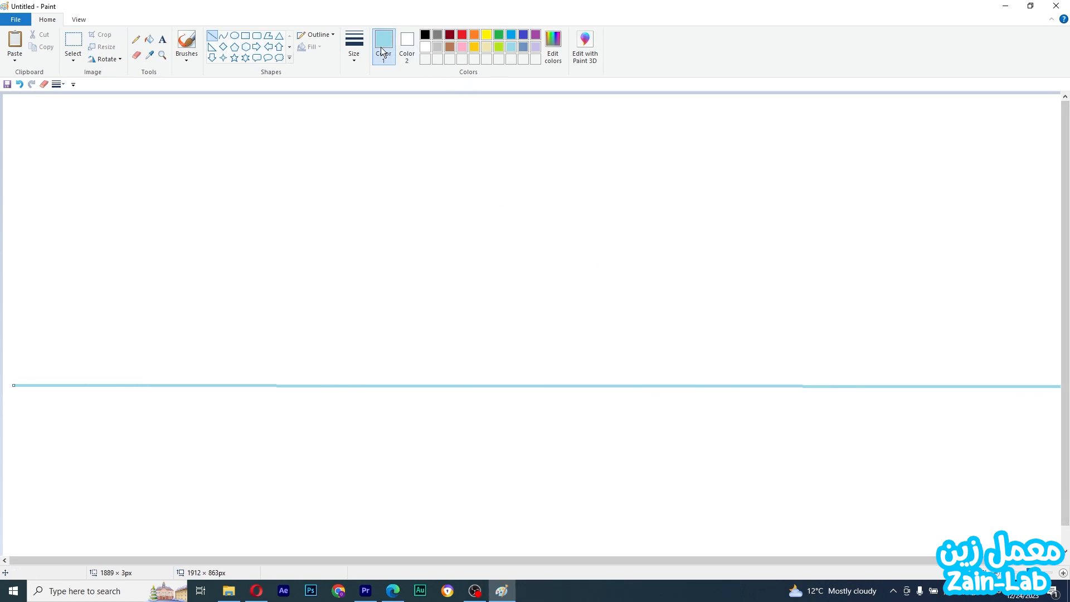
pyautogui.click(425, 35)
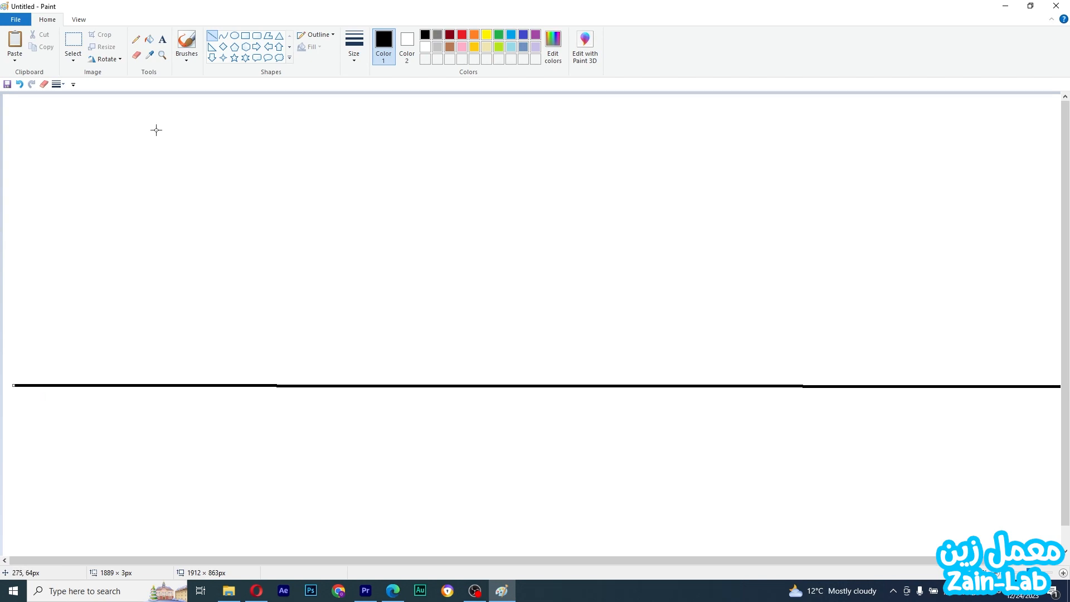
# Draw a tall rectangle standing on the line as the house's walls
pyautogui.click(246, 35)
pyautogui.moveTo(51, 376)
pyautogui.mouseDown()
pyautogui.moveTo(139, 234)
pyautogui.moveTo(201, 197)
pyautogui.mouseUp()
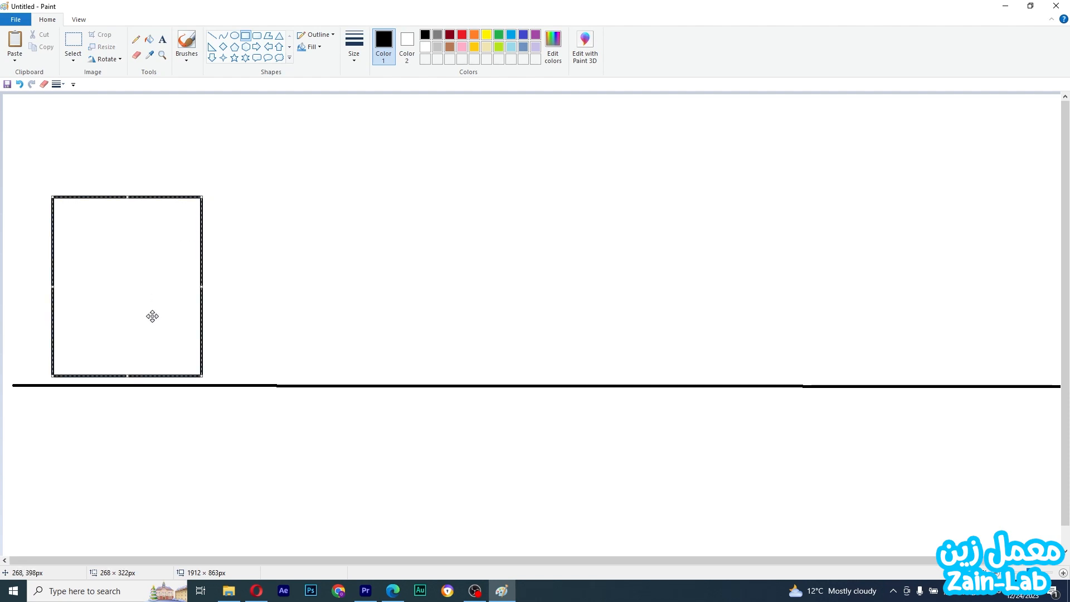
# Draw a triangular roof on the rectangle and a chimney on its right slope with straight lines
pyautogui.click(210, 33)
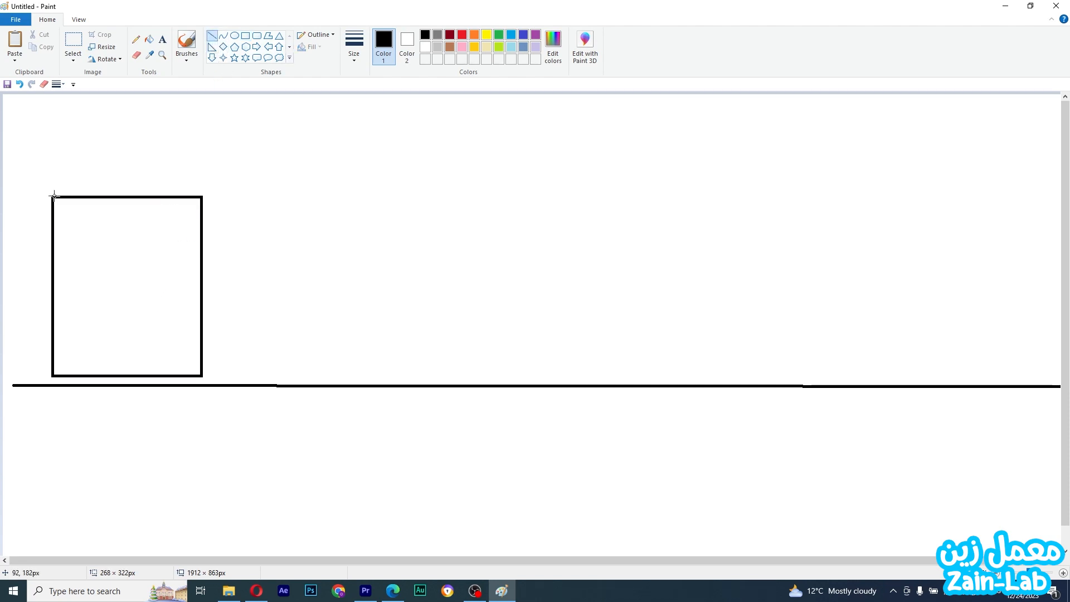
pyautogui.moveTo(53, 197); pyautogui.dragTo(124, 137)
pyautogui.moveTo(201, 196)
pyautogui.mouseDown()
pyautogui.moveTo(124, 136)
pyautogui.moveTo(185, 181)
pyautogui.mouseUp()
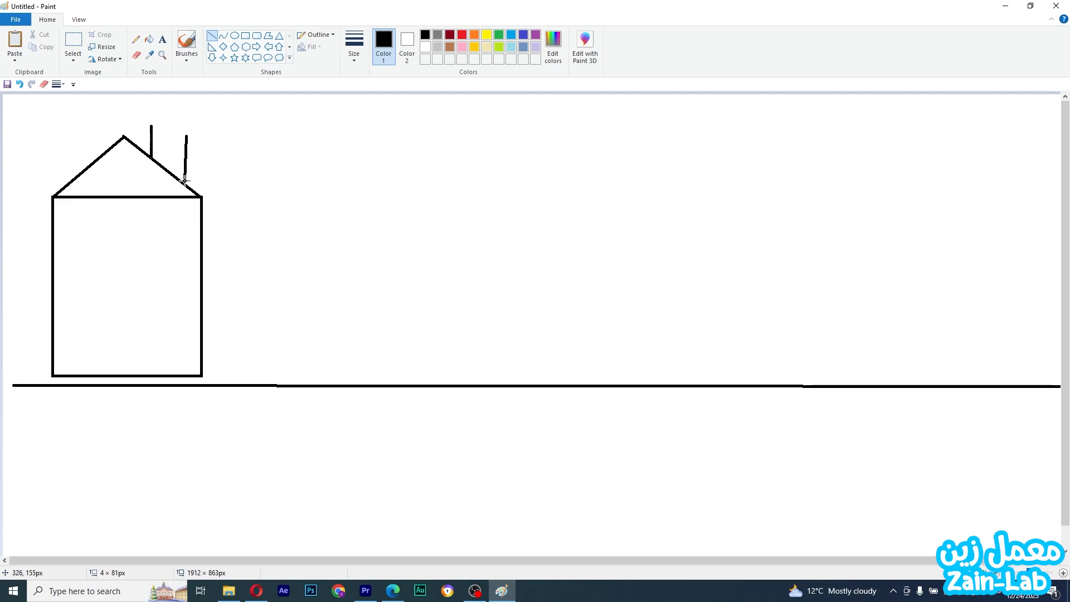
pyautogui.moveTo(151, 126); pyautogui.dragTo(186, 136)
# Try a short line near the top of the house and undo it
pyautogui.moveTo(60, 213)
pyautogui.mouseDown()
pyautogui.moveTo(96, 244)
pyautogui.moveTo(108, 214)
pyautogui.mouseUp()
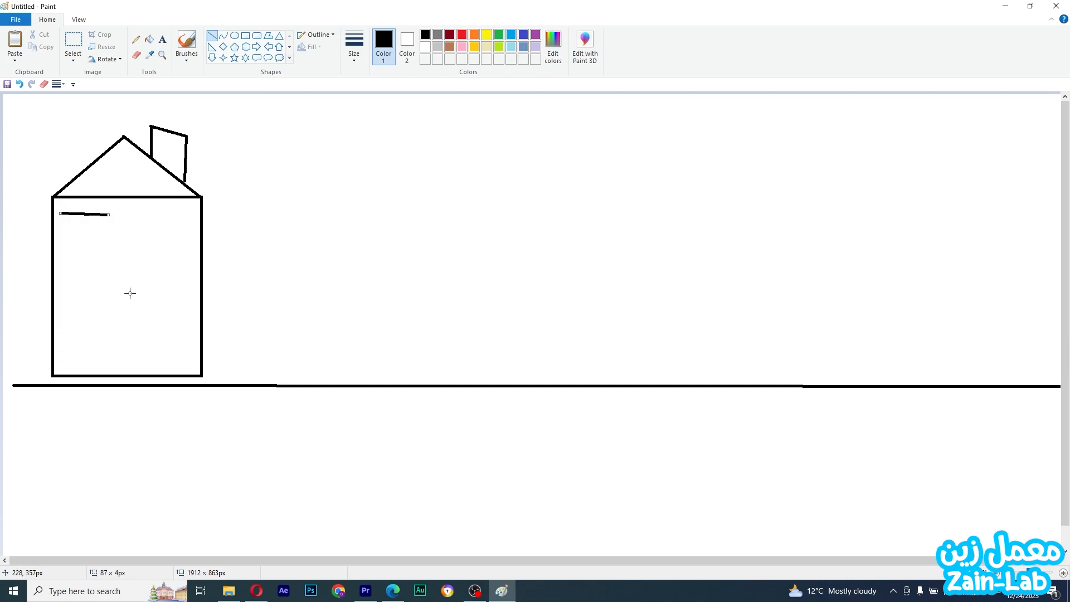
pyautogui.hotkey('ctrl', 'z')
pyautogui.click(244, 35)
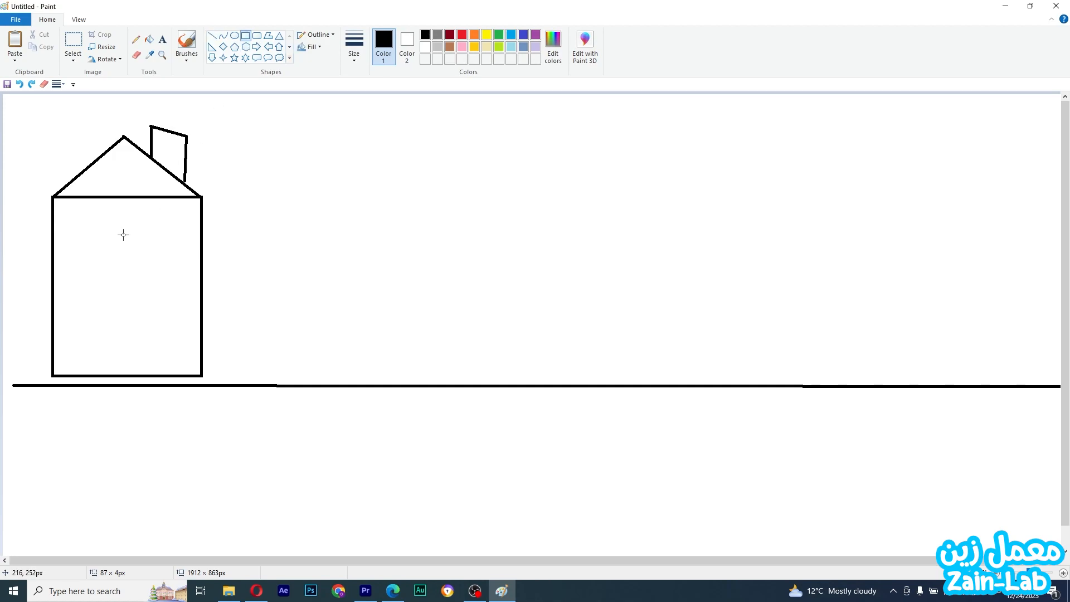
# Draw a tall door rectangle and a smaller window rectangle inside the house walls
pyautogui.moveTo(71, 217); pyautogui.dragTo(115, 363)
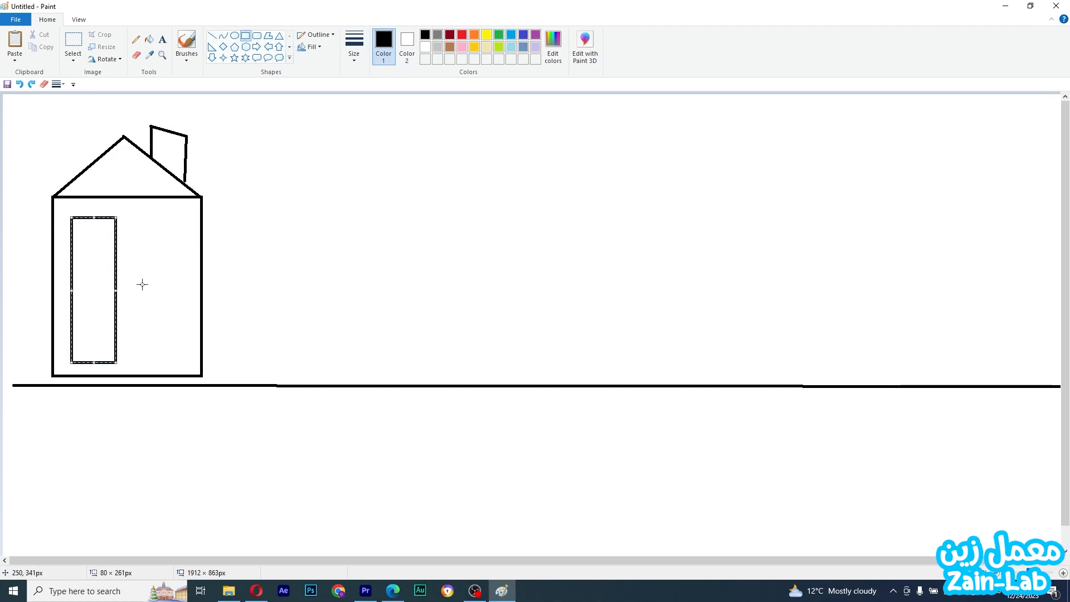
pyautogui.moveTo(143, 215); pyautogui.dragTo(183, 286)
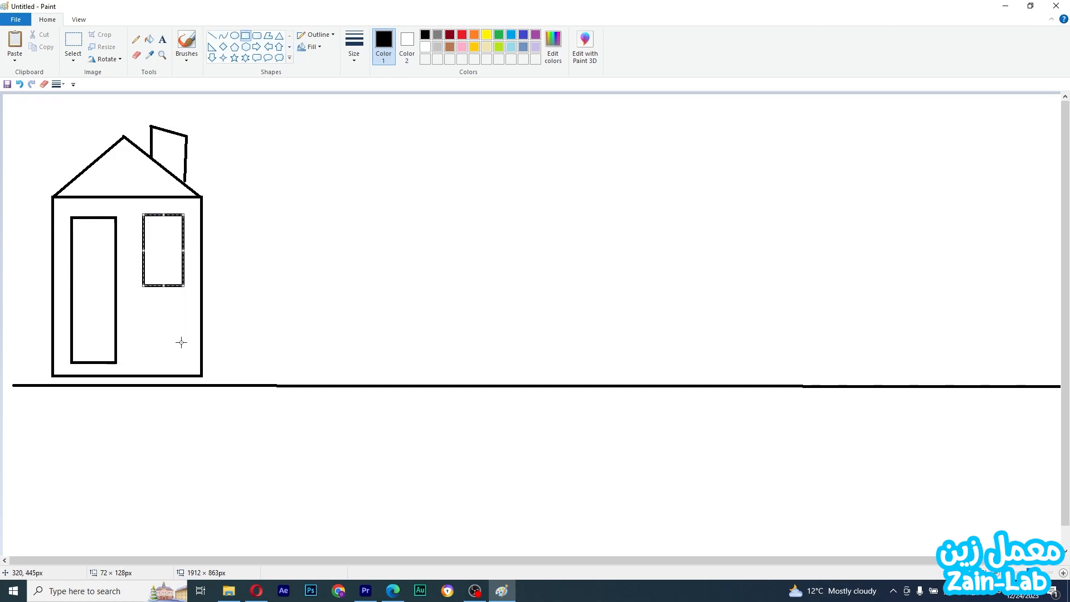
# Select the whole house and nudge it slightly down, undoing and redoing the move
pyautogui.click(73, 44)
pyautogui.moveTo(38, 101); pyautogui.dragTo(231, 380)
pyautogui.moveTo(177, 310); pyautogui.dragTo(177, 303)
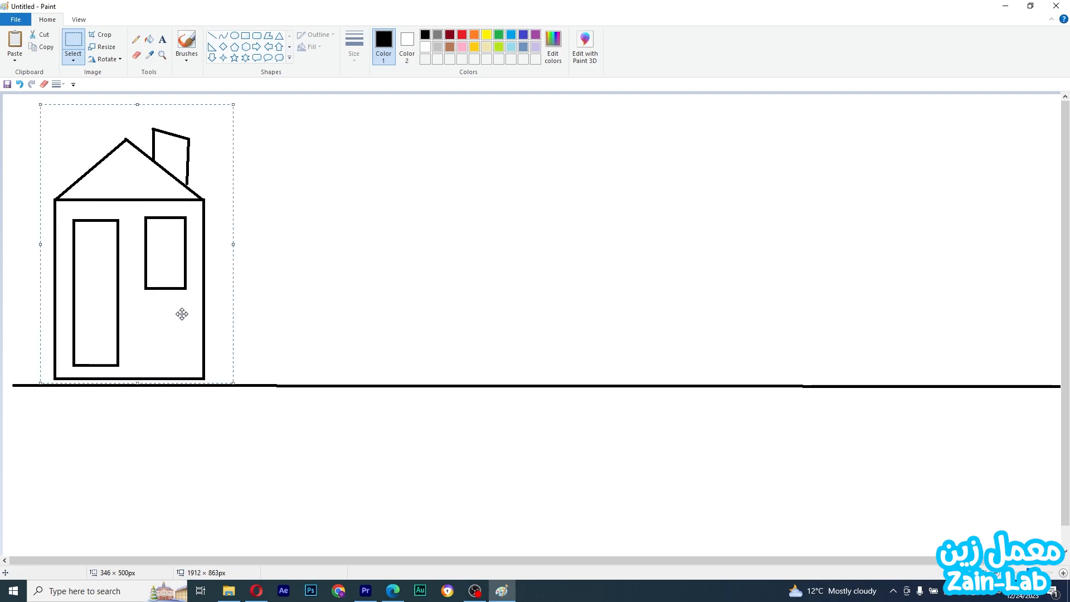
pyautogui.hotkey('ctrl', 'z')
pyautogui.hotkey('ctrl', 'z')
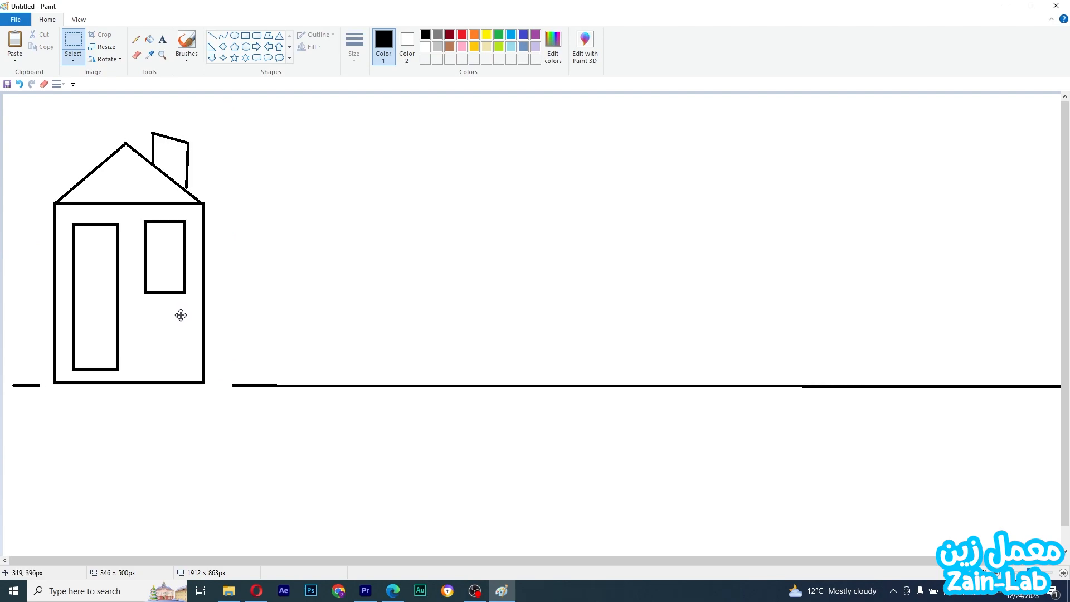
pyautogui.hotkey('ctrl', 'y')
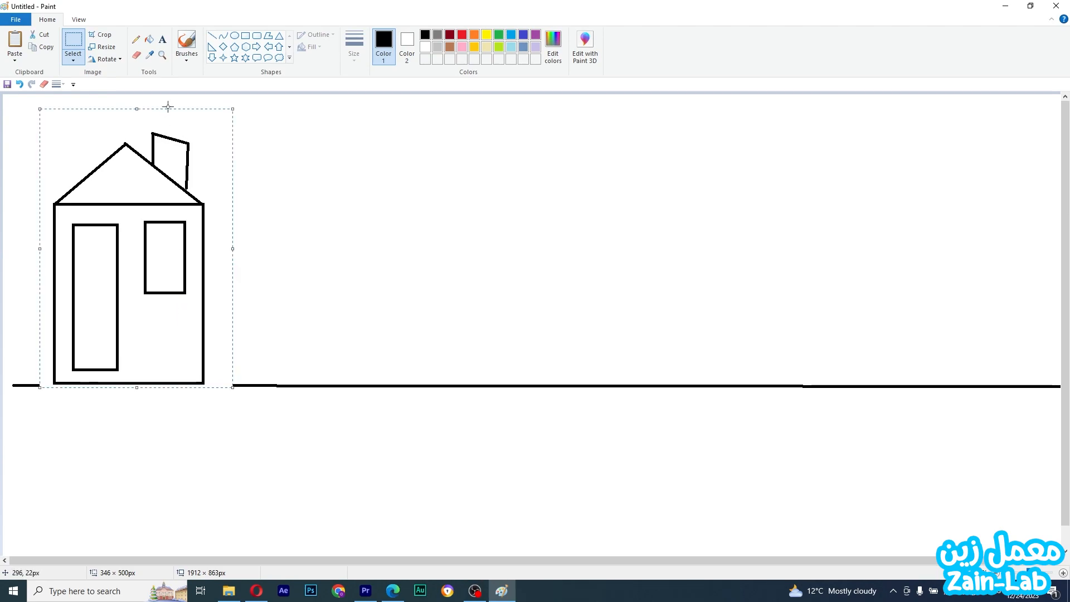
# Redraw the broken stretch of ground line beneath the house with a straight line
pyautogui.click(213, 37)
pyautogui.click(213, 38)
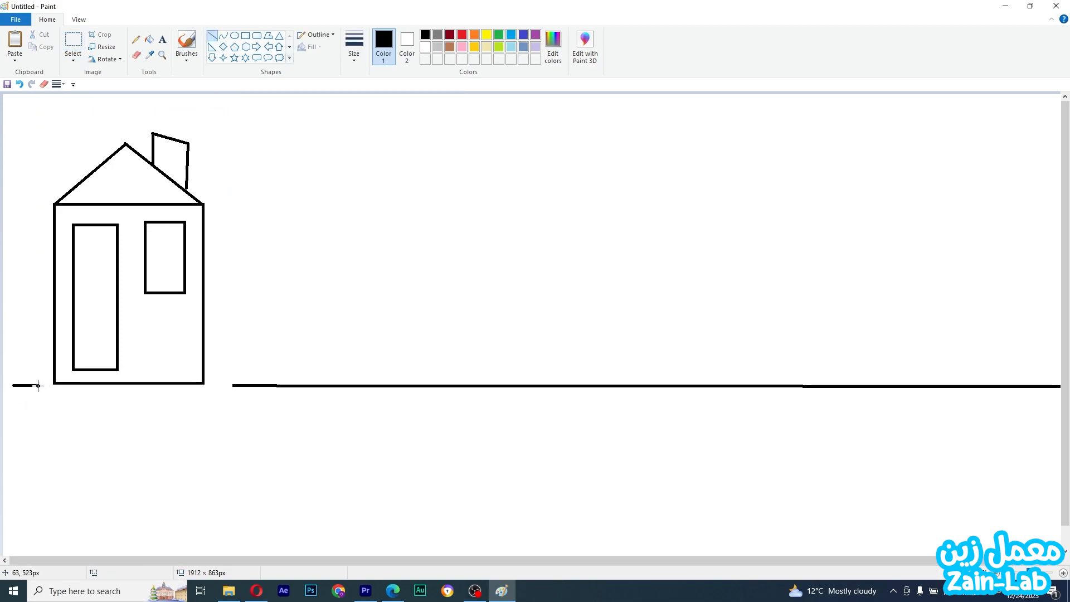
pyautogui.moveTo(36, 385); pyautogui.dragTo(249, 385)
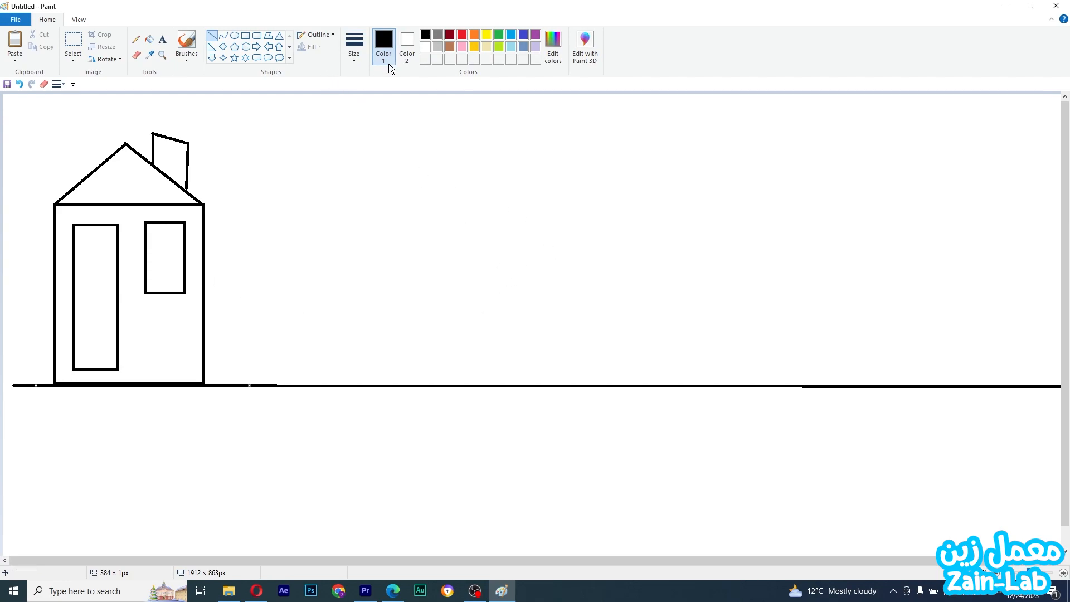
# Draw a tall narrow rectangle standing on the ground line as a tree trunk
pyautogui.click(245, 35)
pyautogui.moveTo(455, 196); pyautogui.dragTo(495, 384)
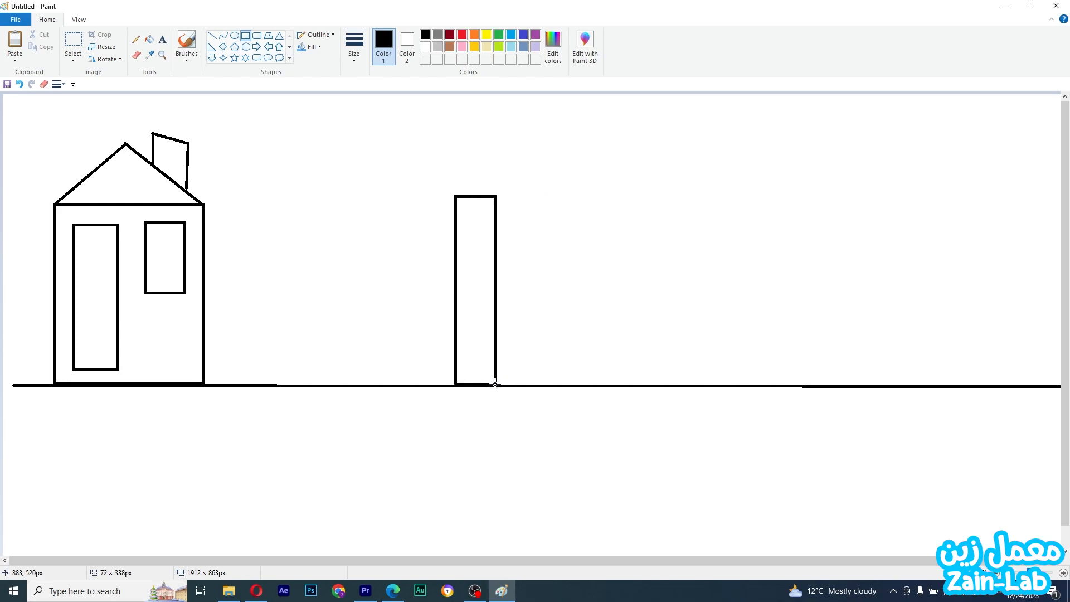
# Draw a circle over the top of the trunk as the tree crown
pyautogui.click(234, 35)
pyautogui.moveTo(389, 117); pyautogui.dragTo(569, 292)
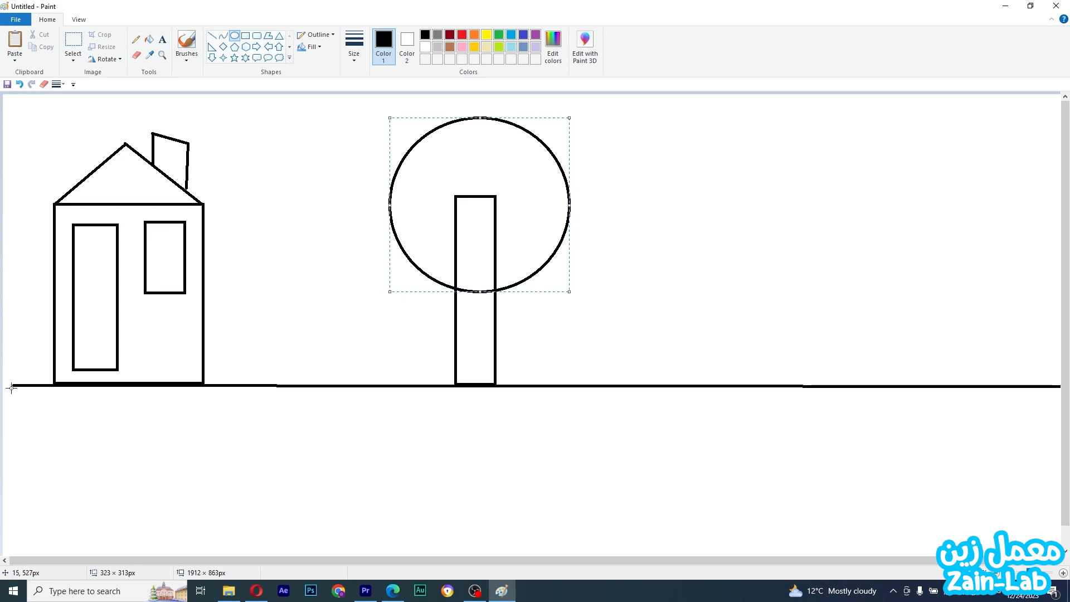
# Extend the ground line with straight lines to the left and right canvas edges
pyautogui.click(213, 35)
pyautogui.moveTo(30, 385); pyautogui.dragTo(1, 386)
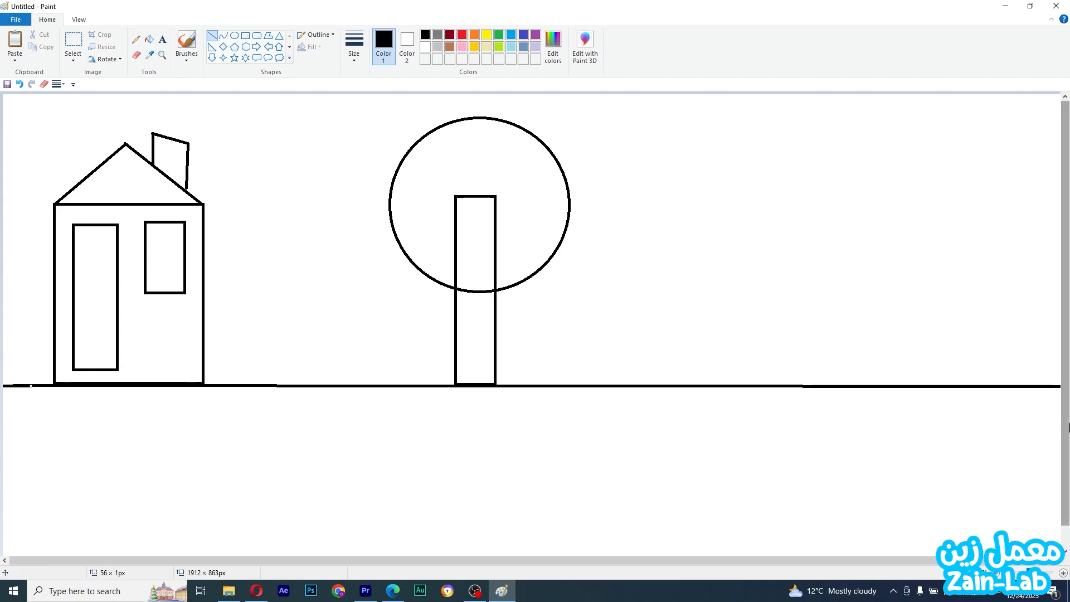
pyautogui.moveTo(1036, 387); pyautogui.dragTo(1069, 387)
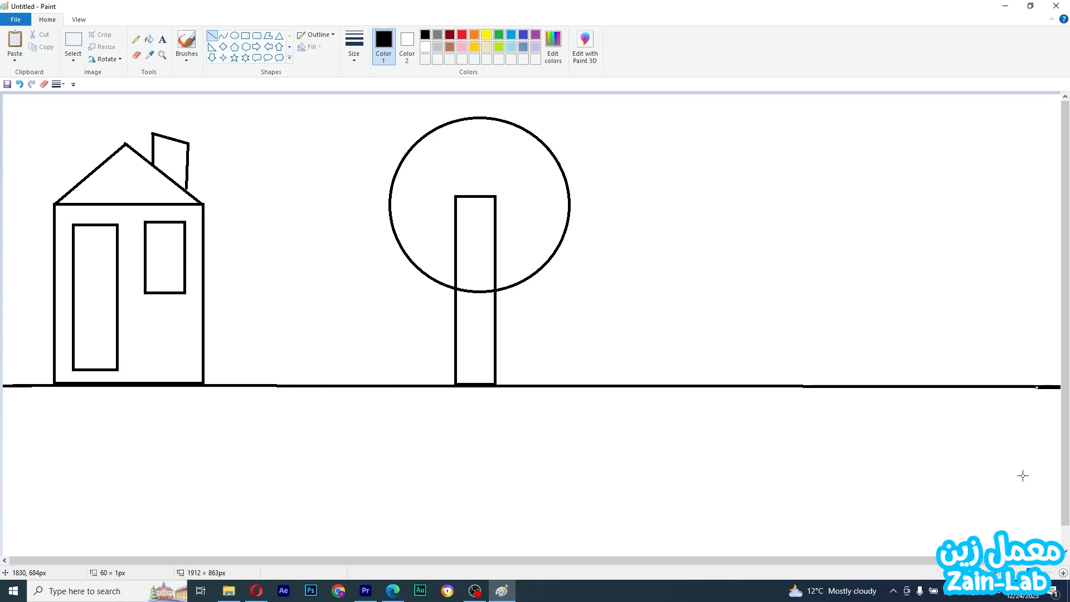
# Fill the house walls, roof and chimney with a light cream colour
pyautogui.moveTo(1020, 562); pyautogui.dragTo(1053, 563)
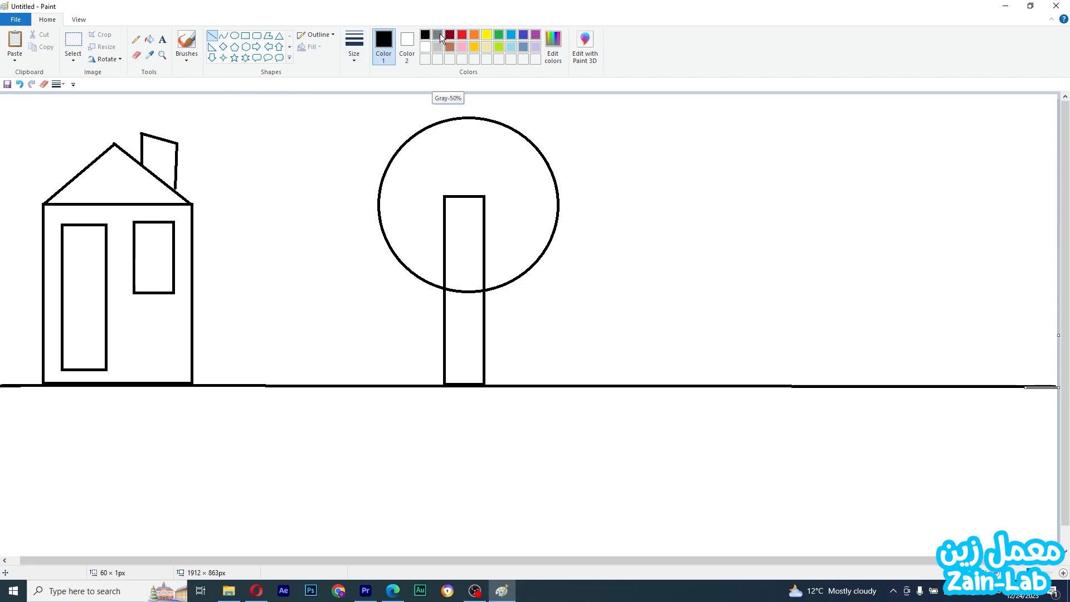
pyautogui.click(149, 40)
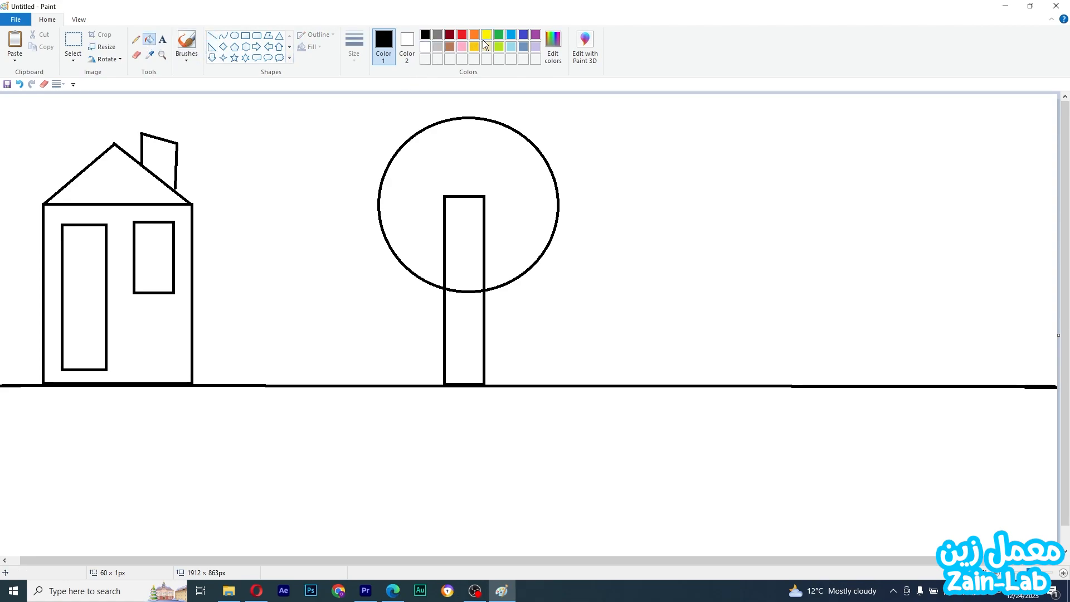
pyautogui.click(484, 48)
pyautogui.click(179, 301)
pyautogui.click(148, 192)
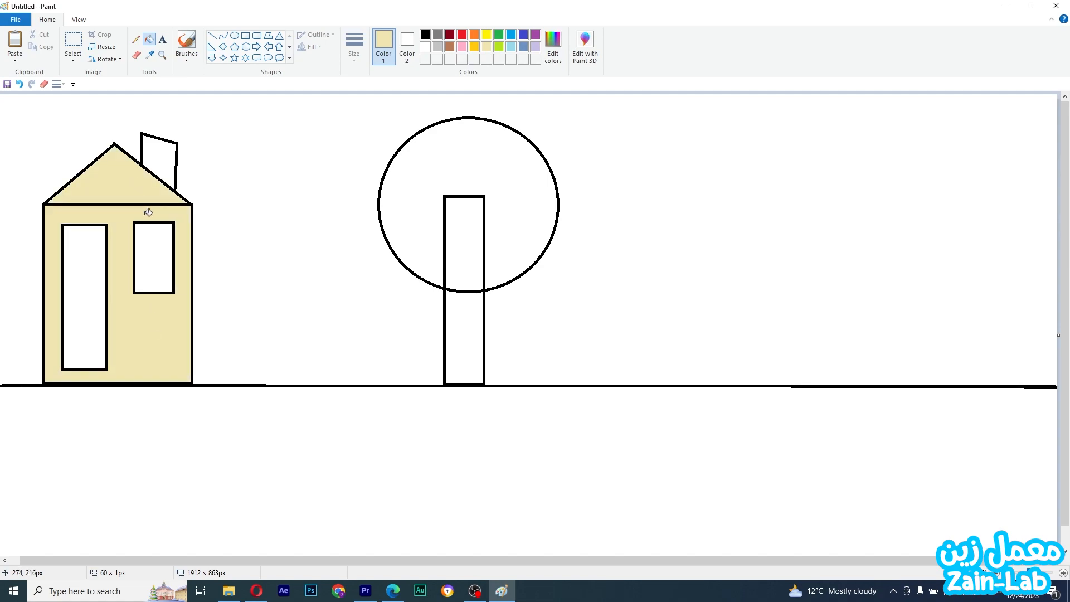
pyautogui.click(160, 156)
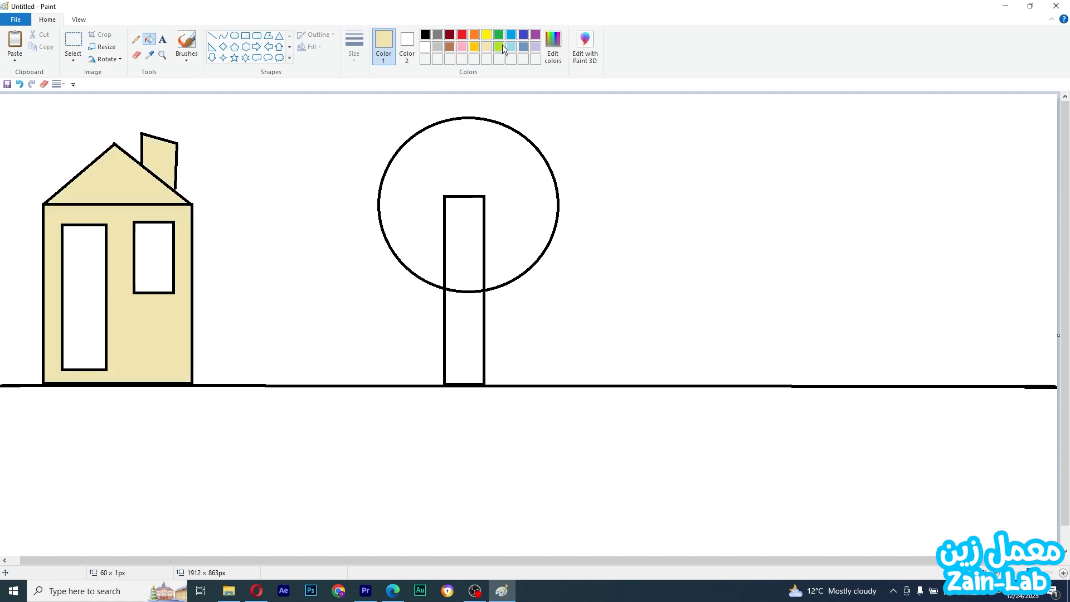
# Fill the door and the window with blue
pyautogui.click(512, 36)
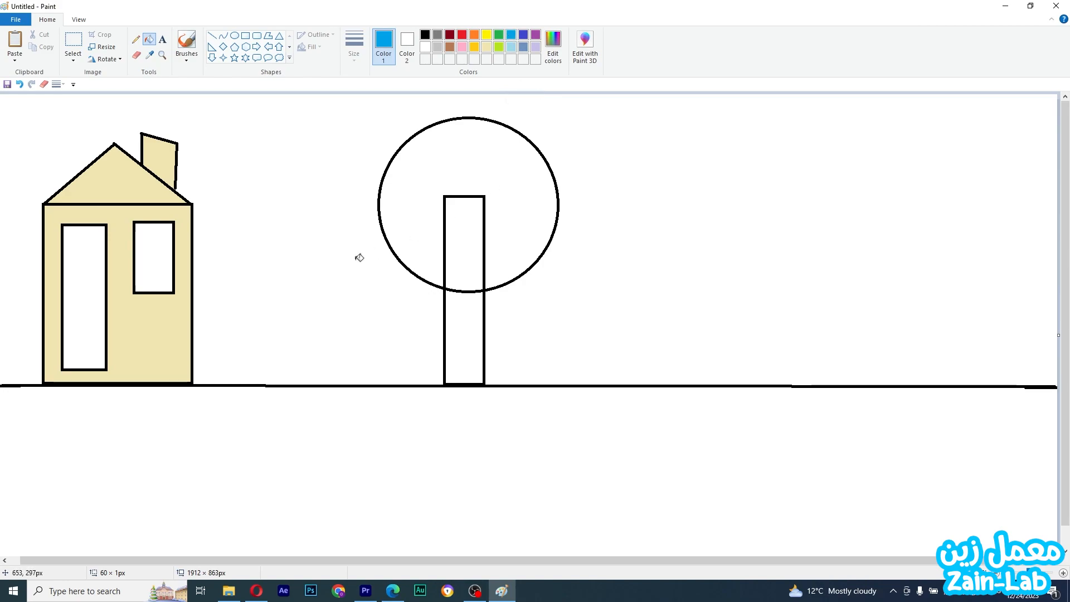
pyautogui.click(76, 322)
pyautogui.click(164, 247)
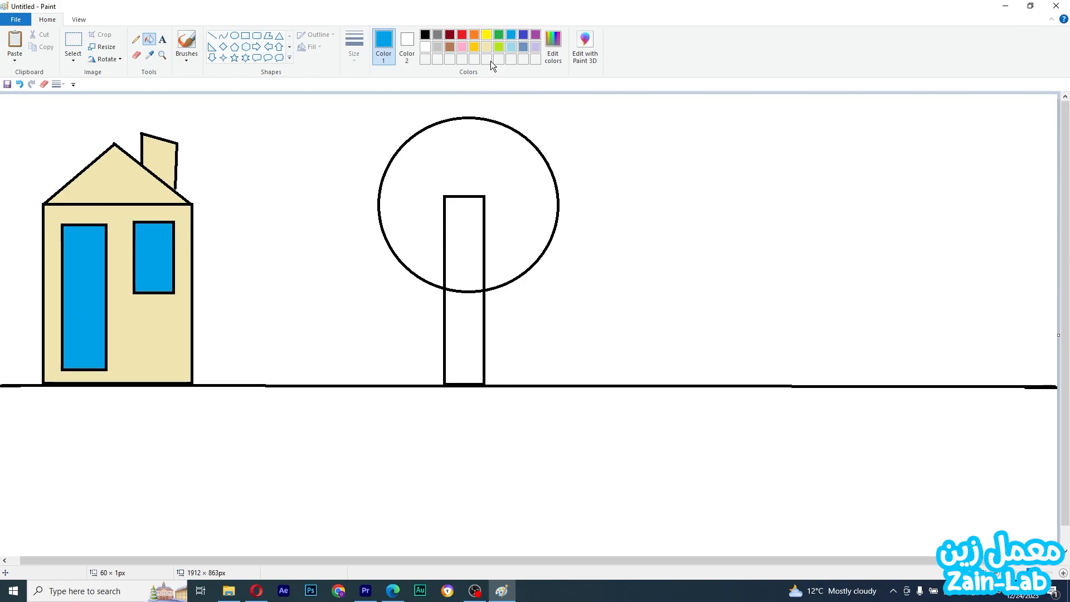
# Fill the sky area above the ground line with light blue
pyautogui.click(509, 49)
pyautogui.click(352, 197)
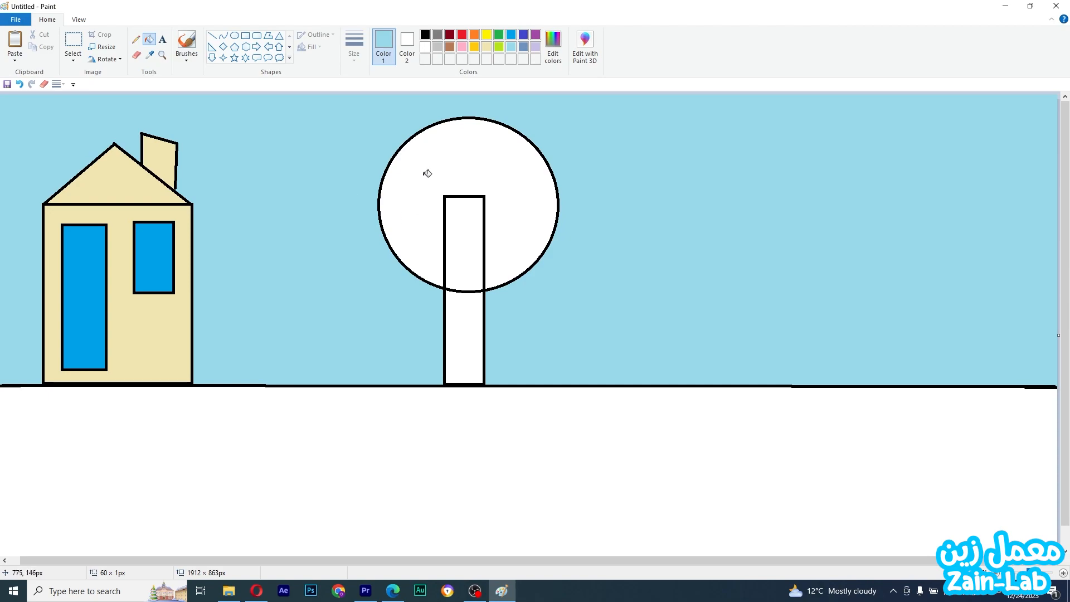
# Fill the visible lower part of the tree trunk with brown
pyautogui.click(449, 46)
pyautogui.click(468, 354)
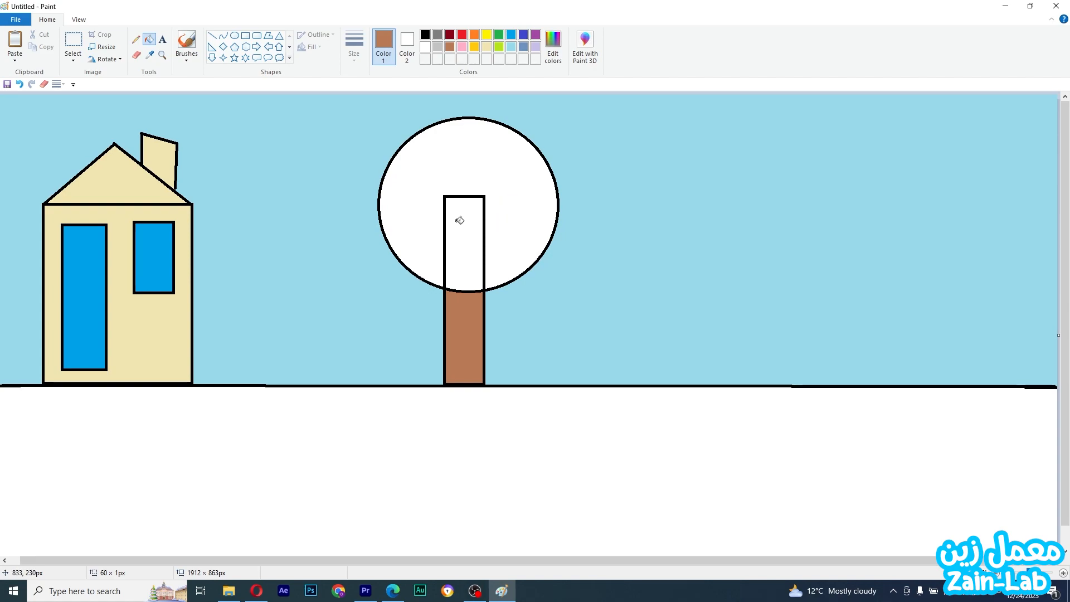
# Try filling the tree crown and outlines green, then undo those fills
pyautogui.click(498, 34)
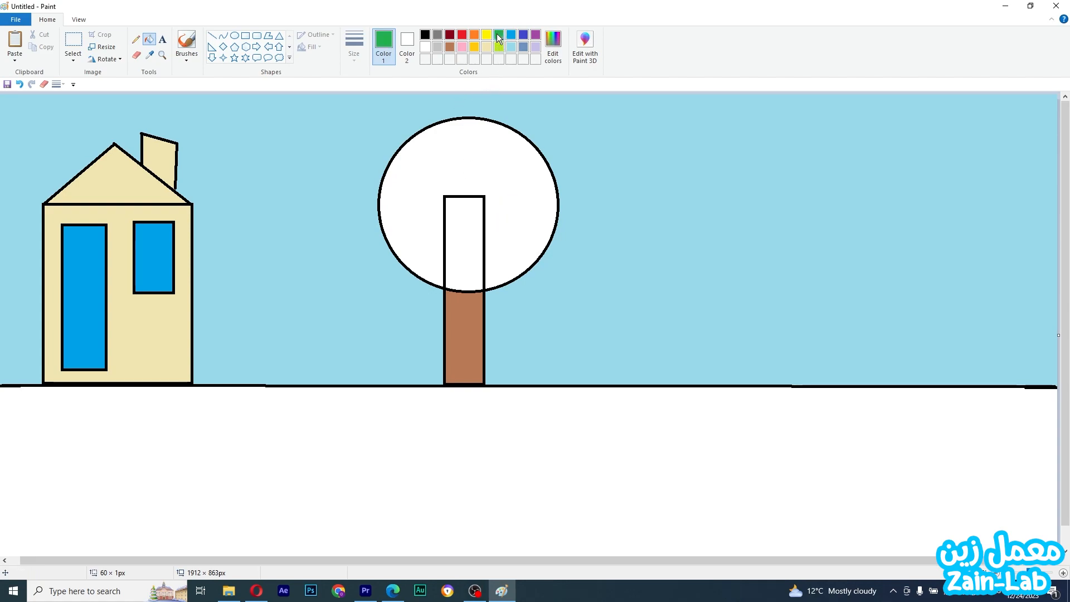
pyautogui.click(460, 172)
pyautogui.click(463, 231)
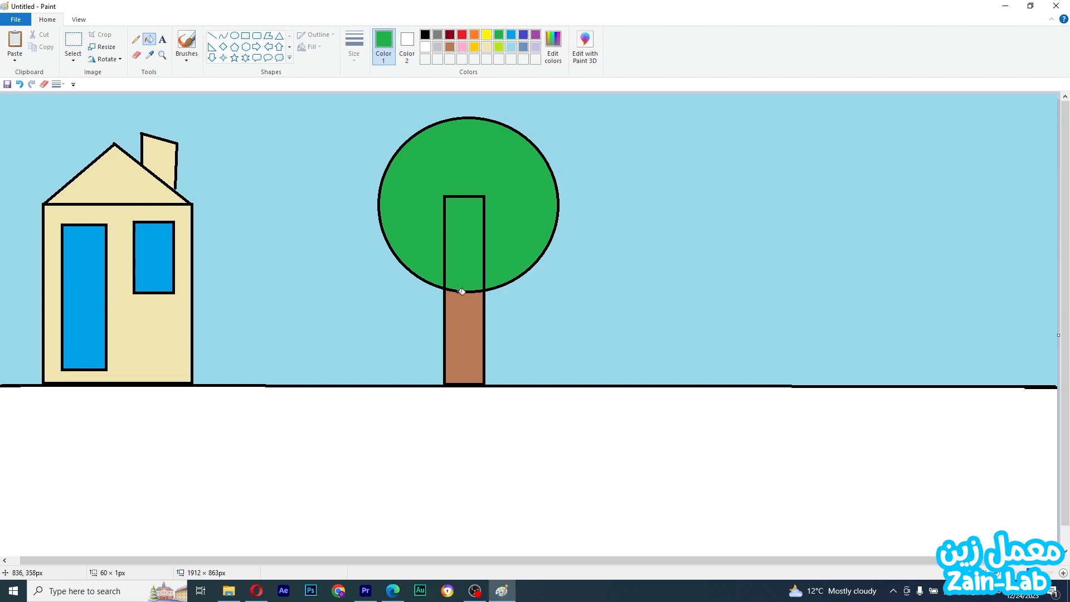
pyautogui.click(486, 226)
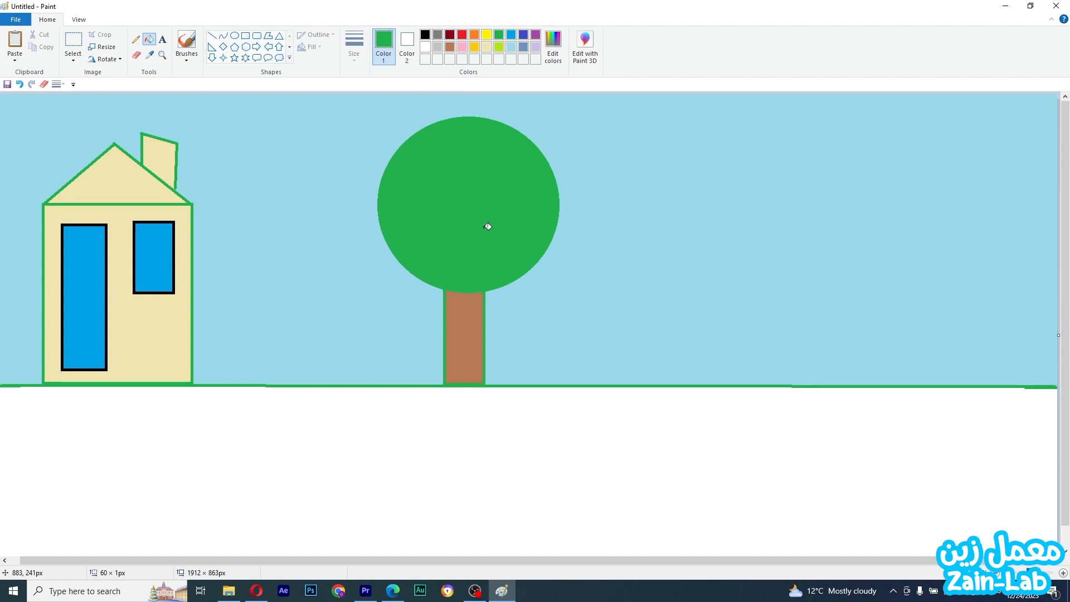
pyautogui.hotkey('ctrl', 'z')
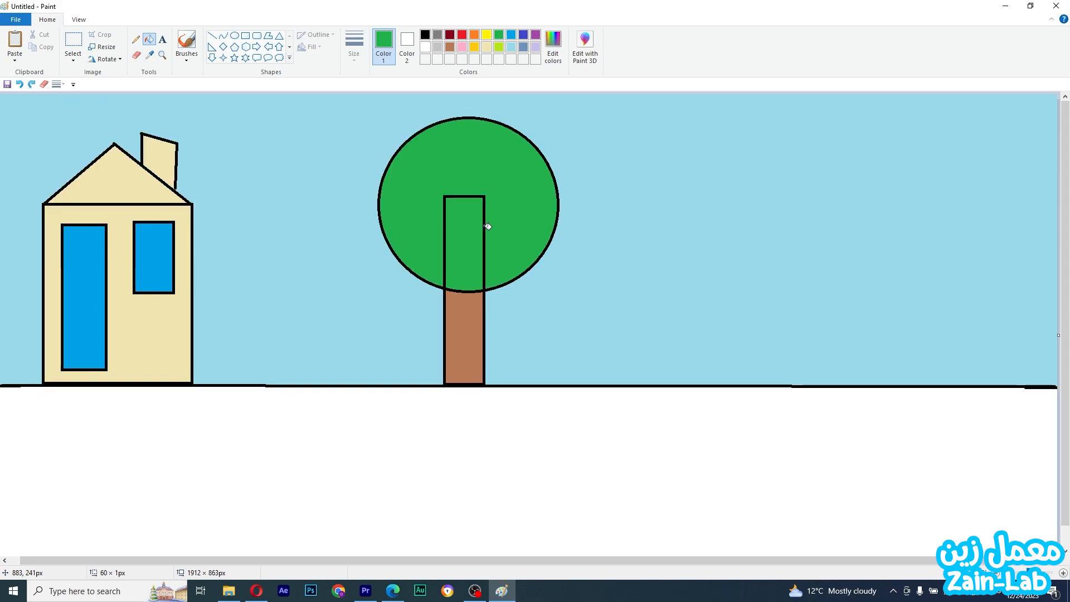
pyautogui.hotkey('ctrl', 'z')
pyautogui.hotkey('ctrl', 'z')
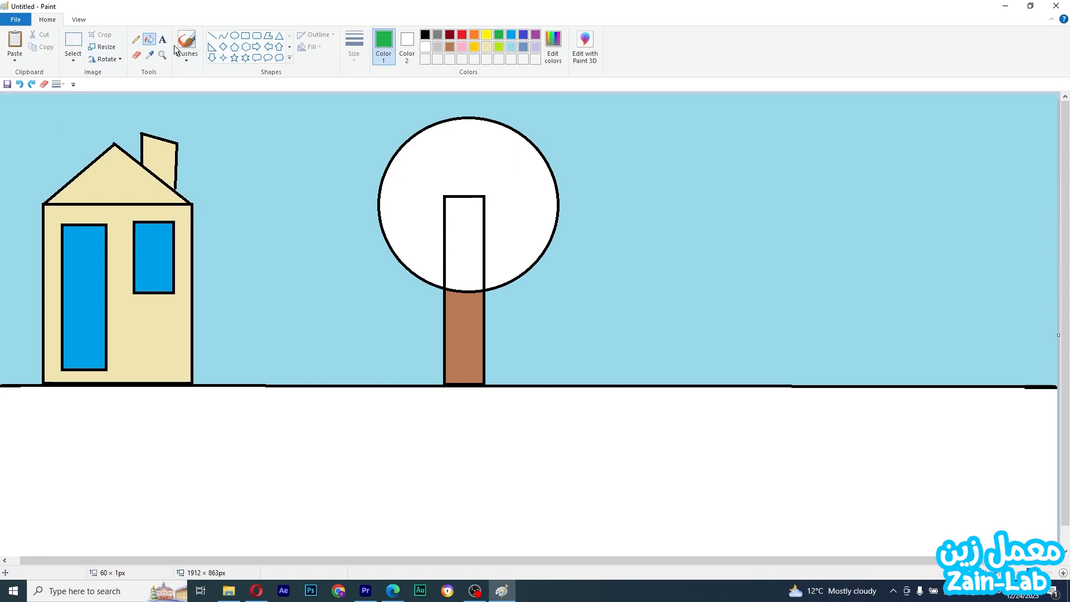
# Erase the trunk lines inside the crown and fill the whole crown green
pyautogui.click(137, 55)
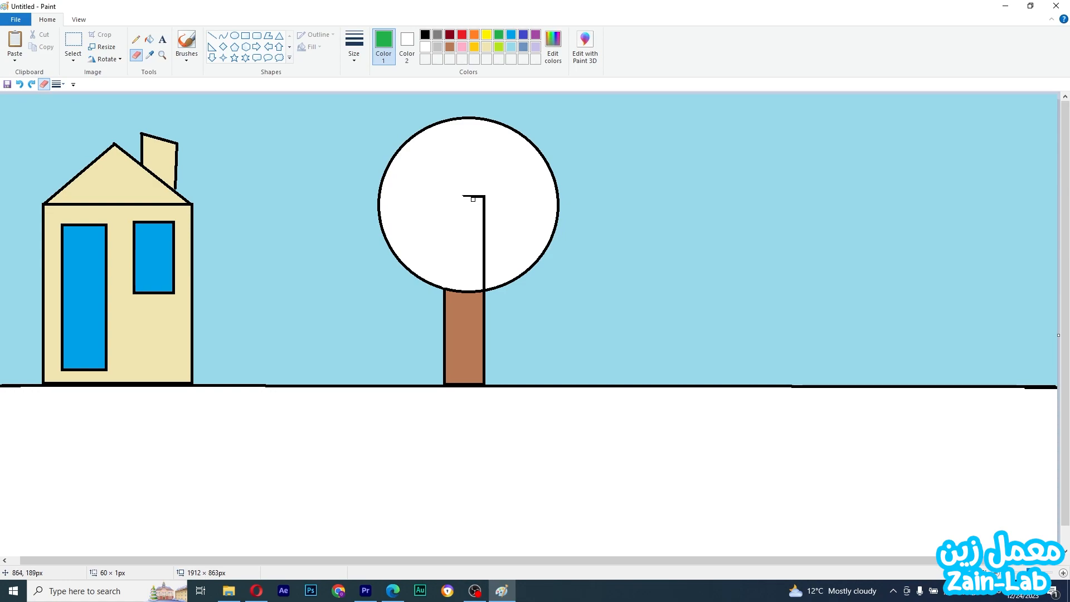
pyautogui.moveTo(467, 195); pyautogui.dragTo(475, 199)
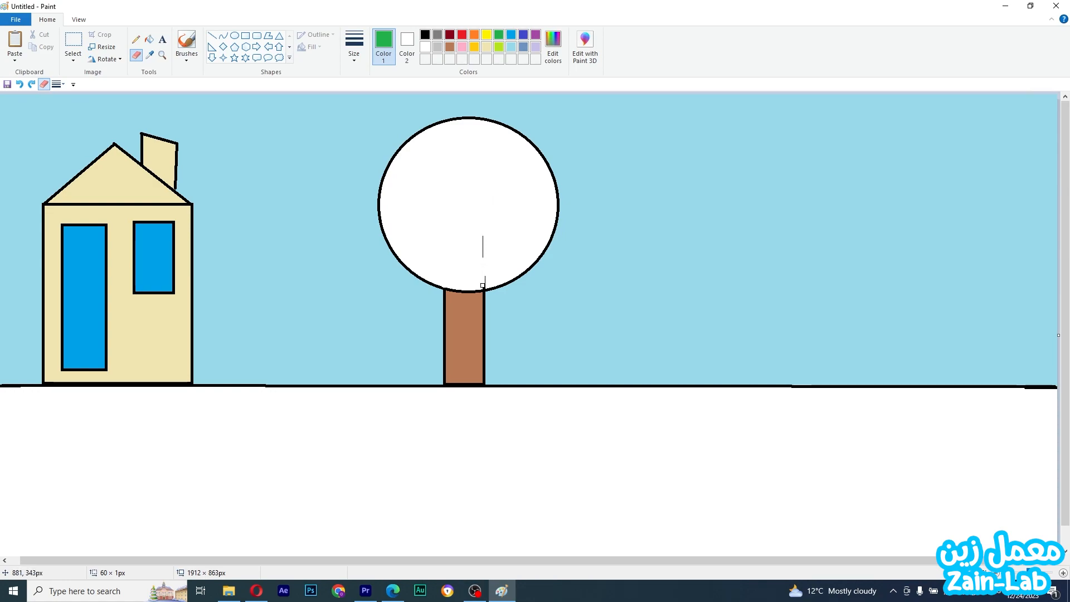
pyautogui.moveTo(484, 286)
pyautogui.mouseDown()
pyautogui.moveTo(484, 241)
pyautogui.moveTo(481, 259)
pyautogui.mouseUp()
pyautogui.click(150, 40)
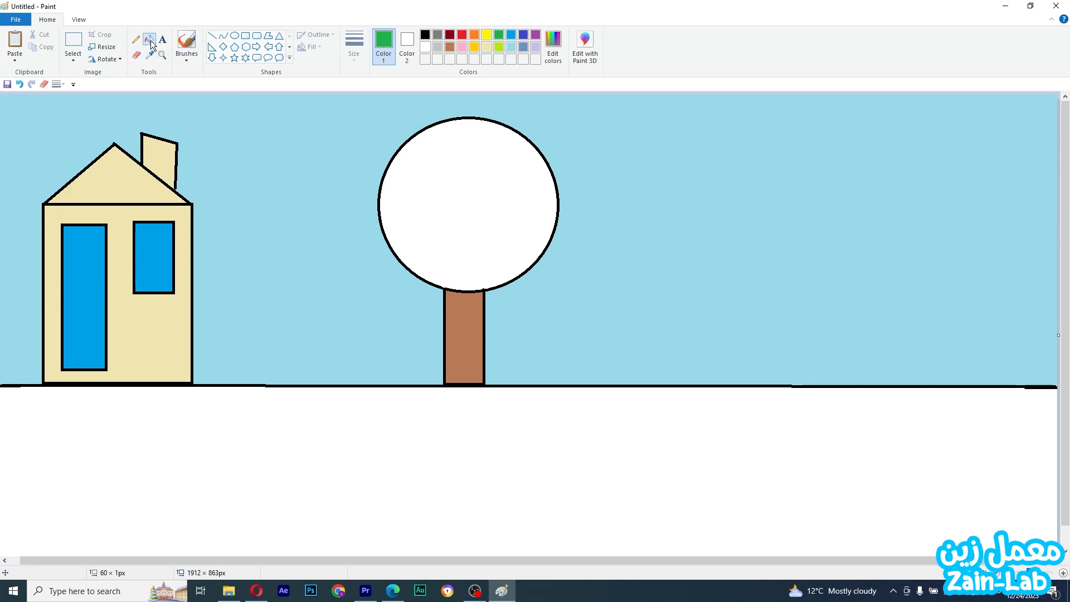
pyautogui.click(443, 206)
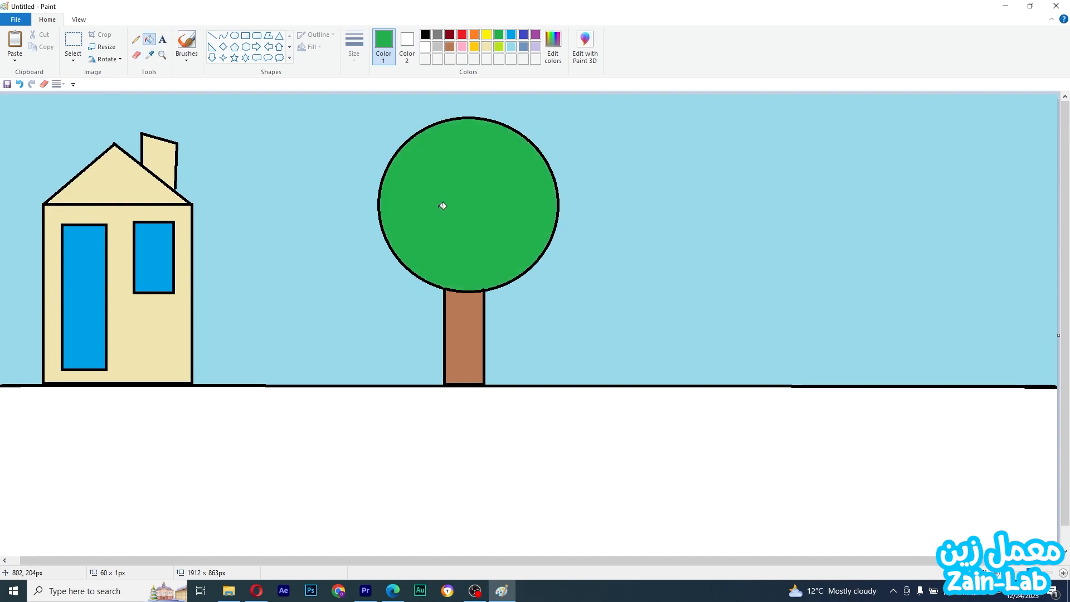
# Fill the ground below the line with grey
pyautogui.click(438, 35)
pyautogui.click(254, 443)
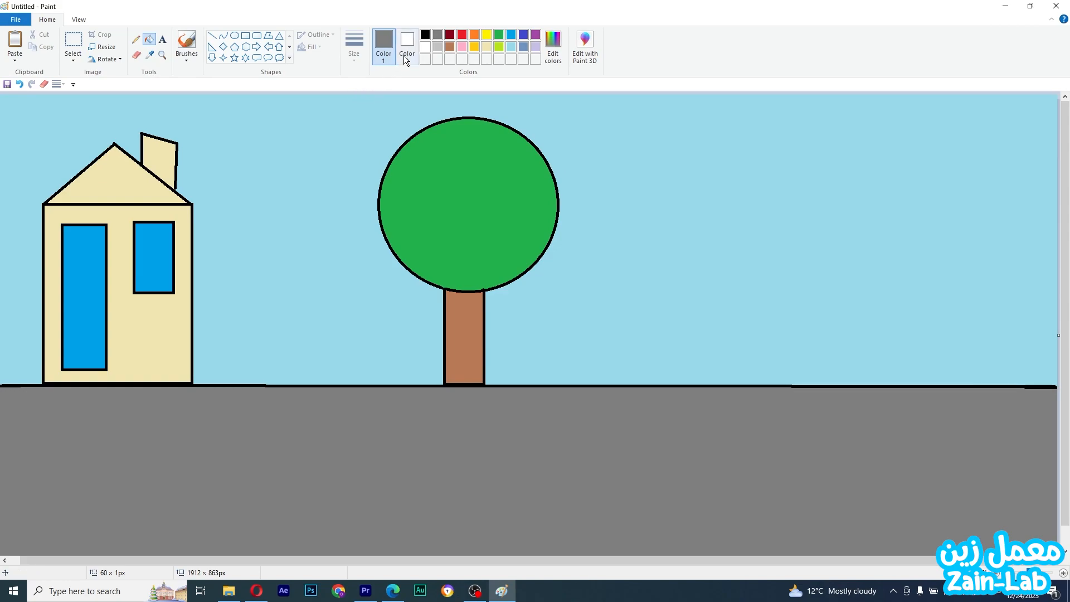
pyautogui.click(426, 48)
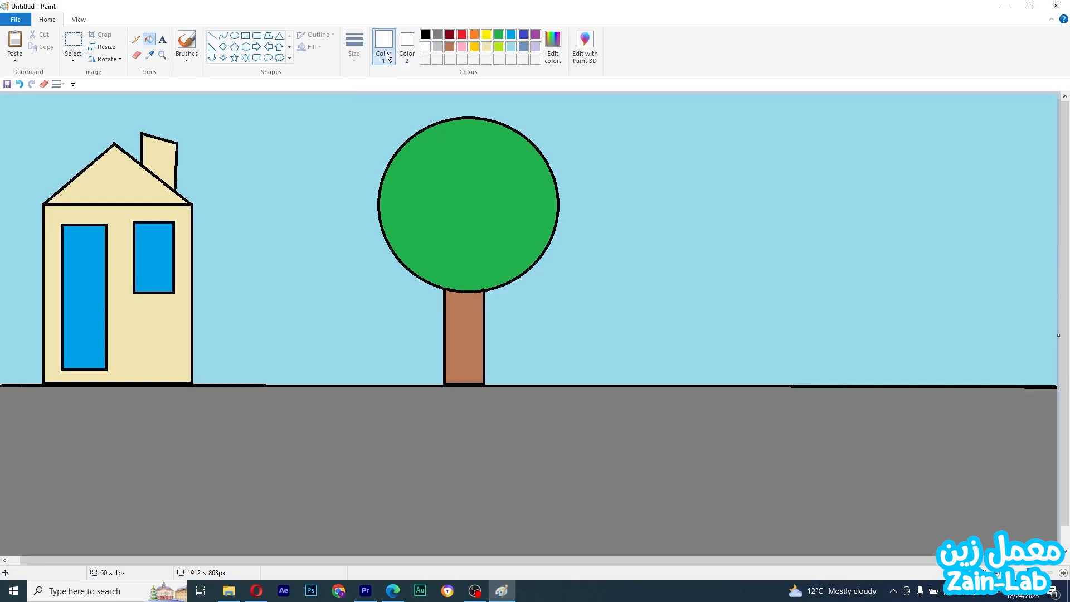
pyautogui.click(245, 37)
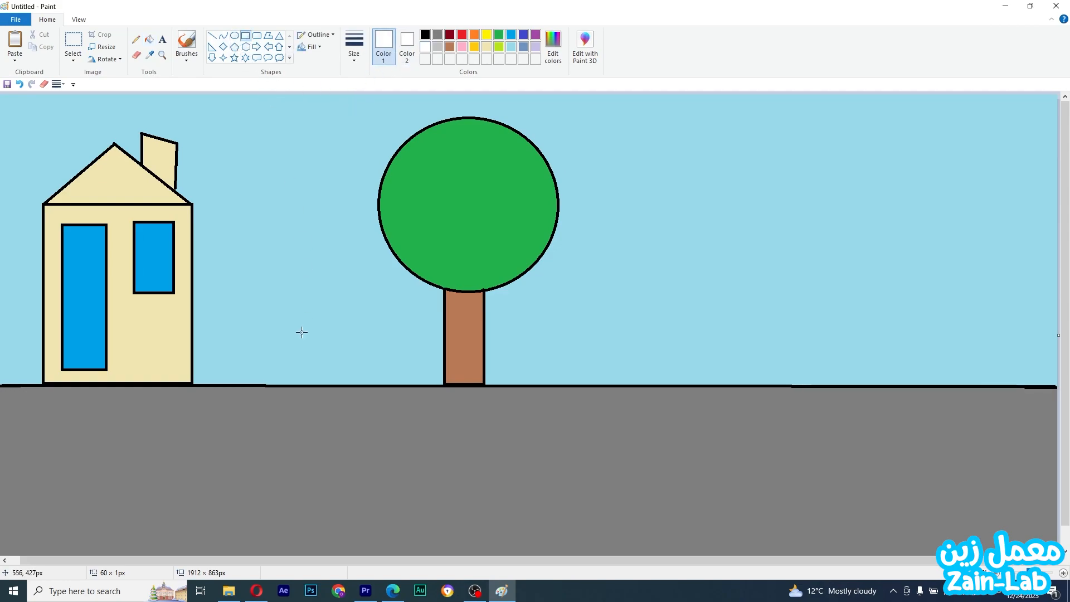
pyautogui.moveTo(11, 456); pyautogui.dragTo(198, 471)
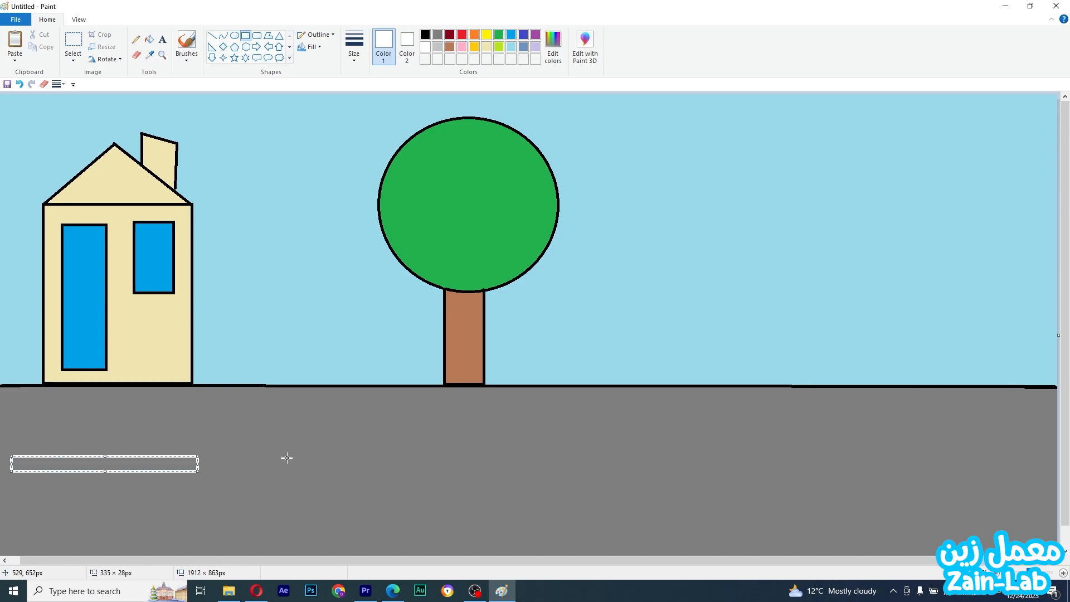
pyautogui.moveTo(295, 462); pyautogui.dragTo(439, 475)
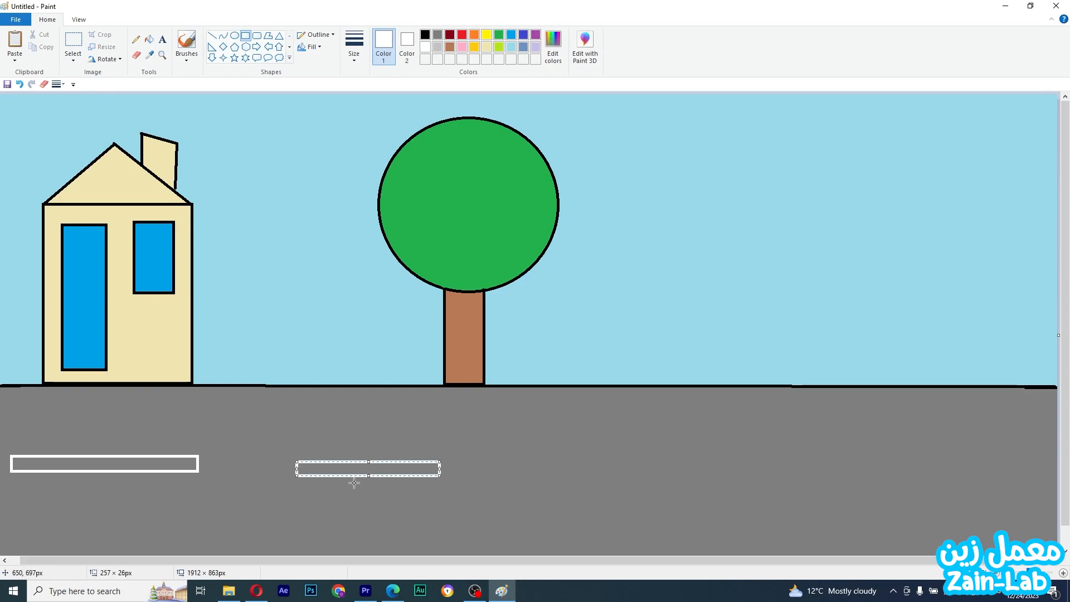
pyautogui.hotkey('ctrl', 'z')
pyautogui.hotkey('ctrl', 'z')
# Draw a long thin white rectangle on the grey ground near the left and fill it white
pyautogui.moveTo(21, 445); pyautogui.dragTo(233, 471)
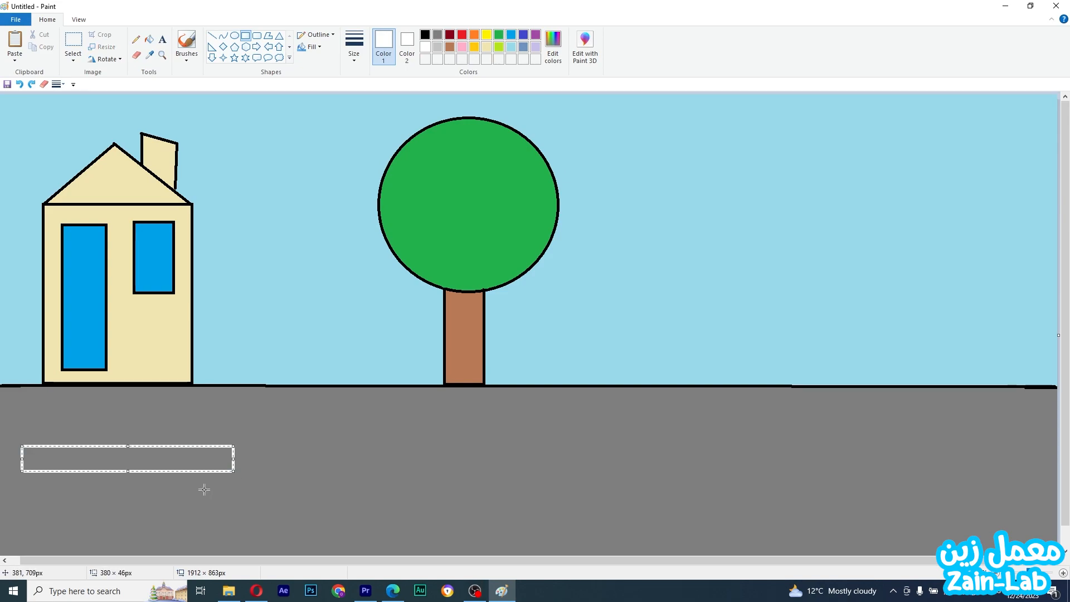
pyautogui.click(150, 40)
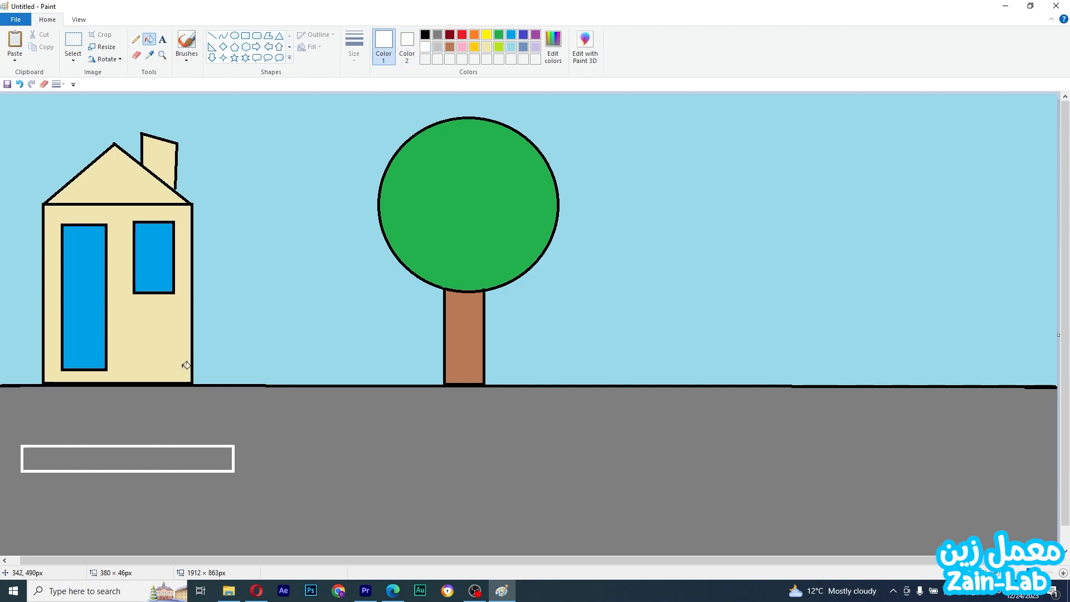
pyautogui.click(205, 469)
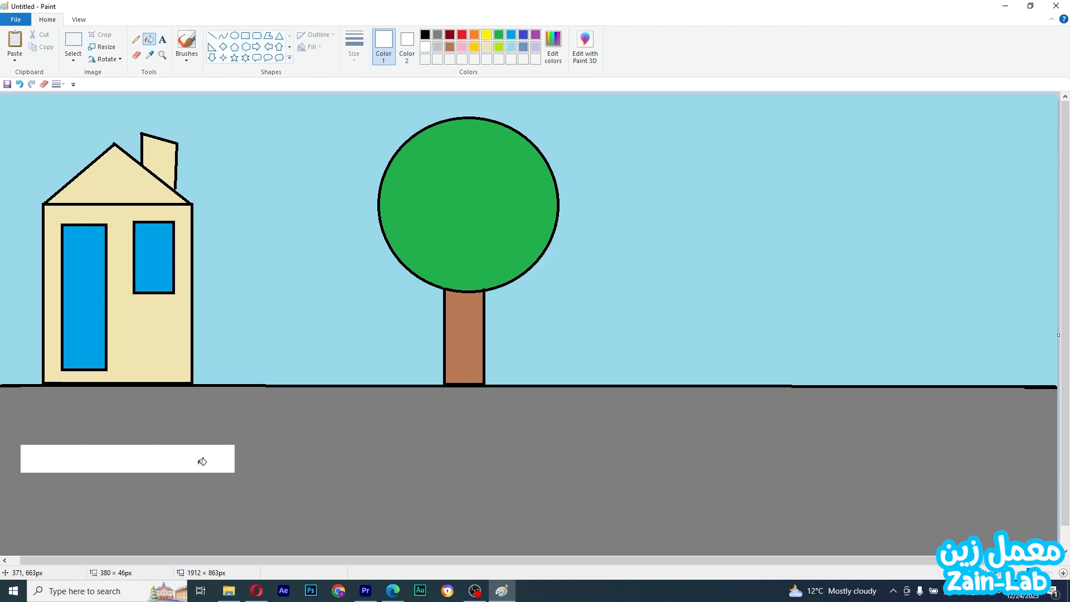
# Copy the white road marking and paste a duplicate, placing it on the road to the right of the first
pyautogui.click(75, 58)
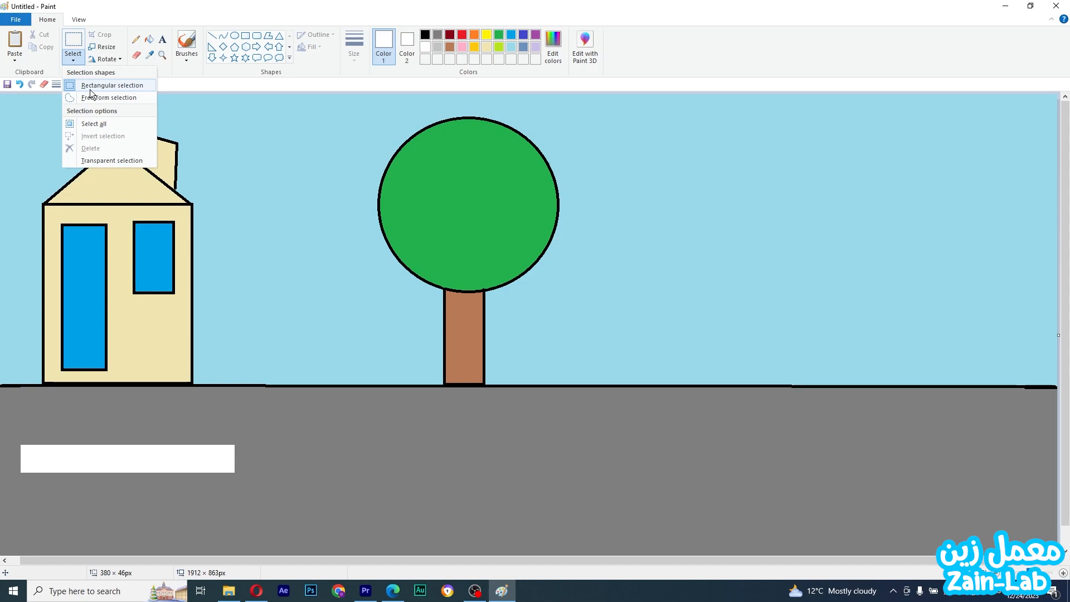
pyautogui.click(74, 32)
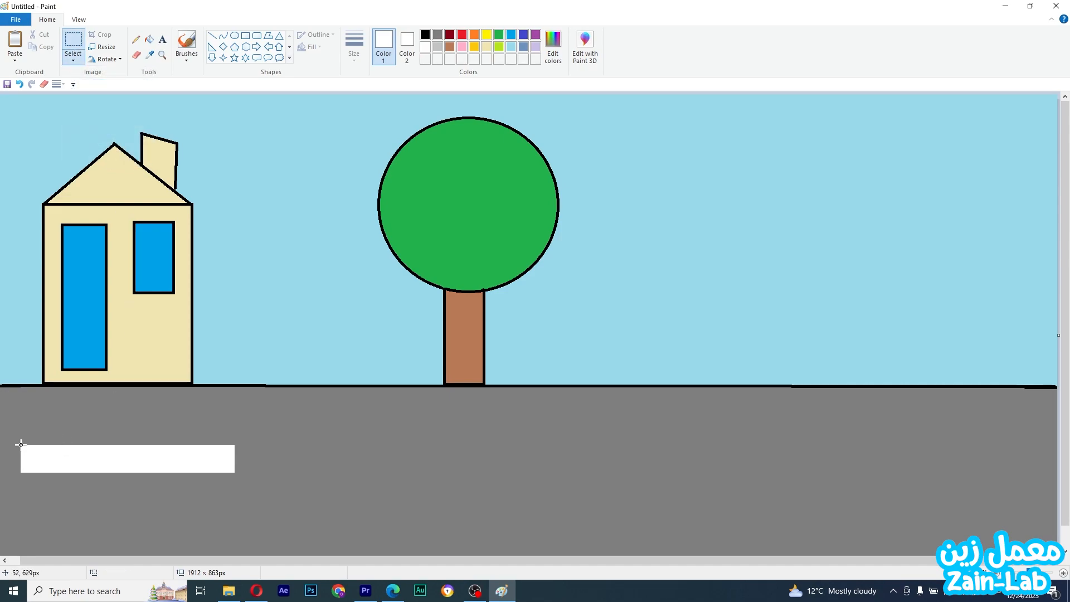
pyautogui.moveTo(20, 444); pyautogui.dragTo(217, 470)
pyautogui.moveTo(235, 473); pyautogui.dragTo(235, 473)
pyautogui.rightClick(186, 459)
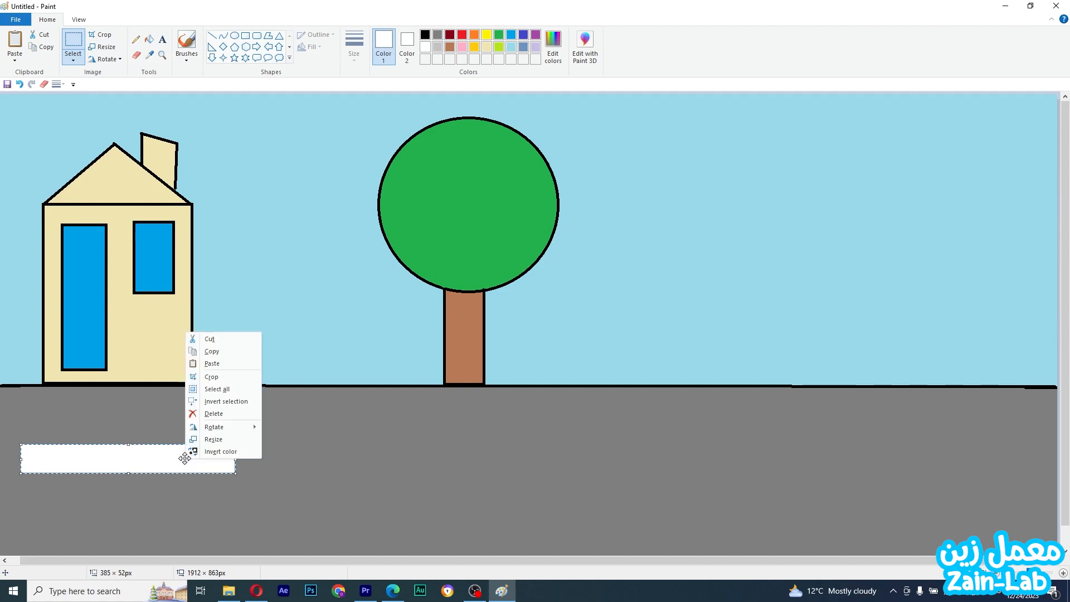
pyautogui.click(238, 349)
pyautogui.click(309, 457)
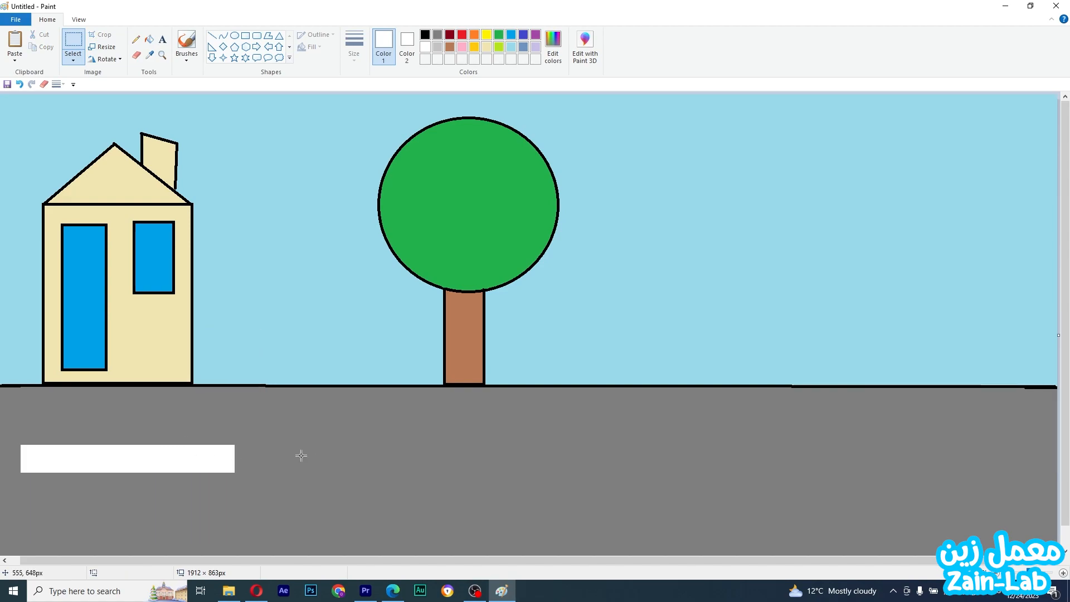
pyautogui.rightClick(301, 455)
pyautogui.click(340, 360)
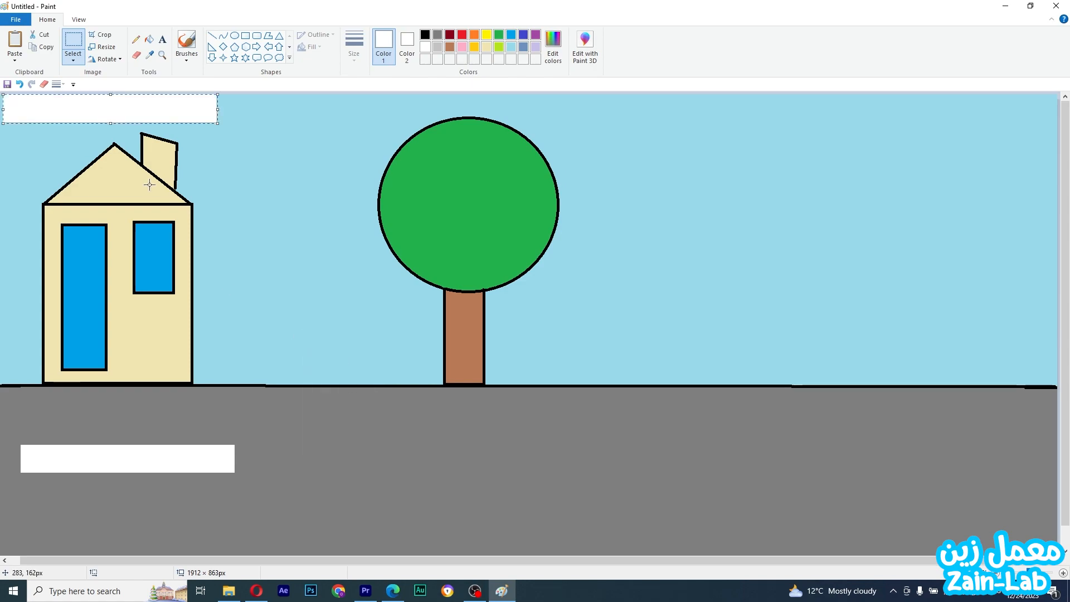
pyautogui.moveTo(80, 102); pyautogui.dragTo(363, 451)
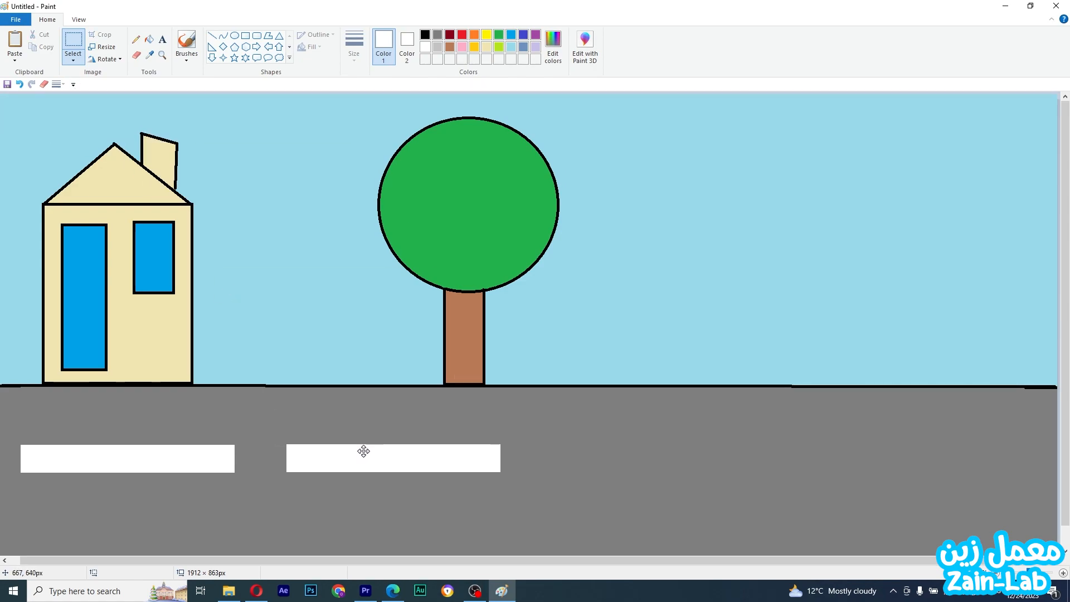
# Paste two more copies of the white marking, spacing them across the road toward the right edge
pyautogui.rightClick(564, 462)
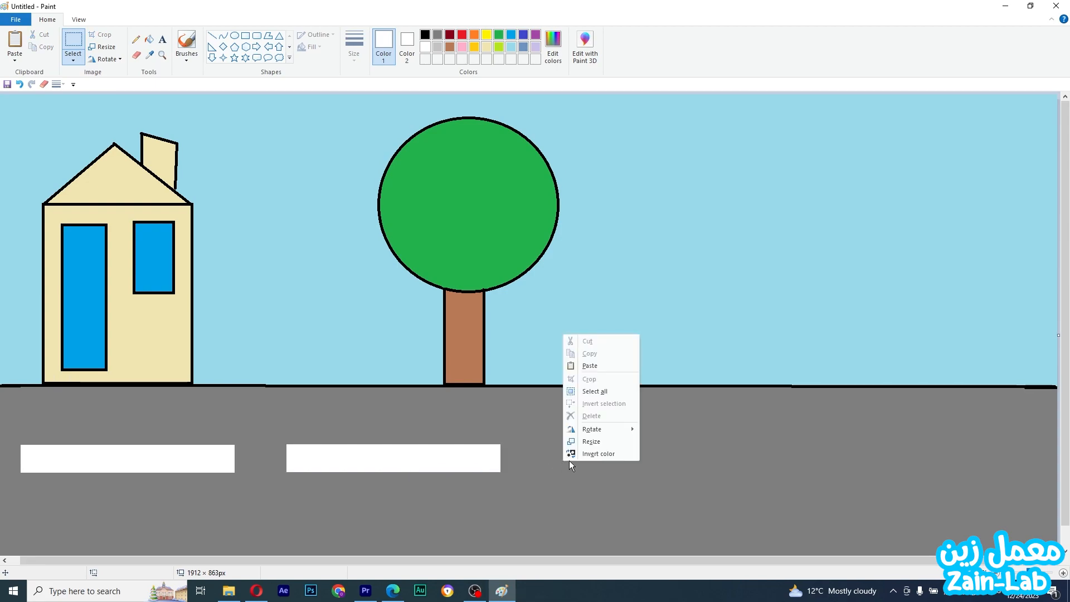
pyautogui.click(590, 365)
pyautogui.moveTo(94, 114); pyautogui.dragTo(629, 466)
pyautogui.rightClick(845, 460)
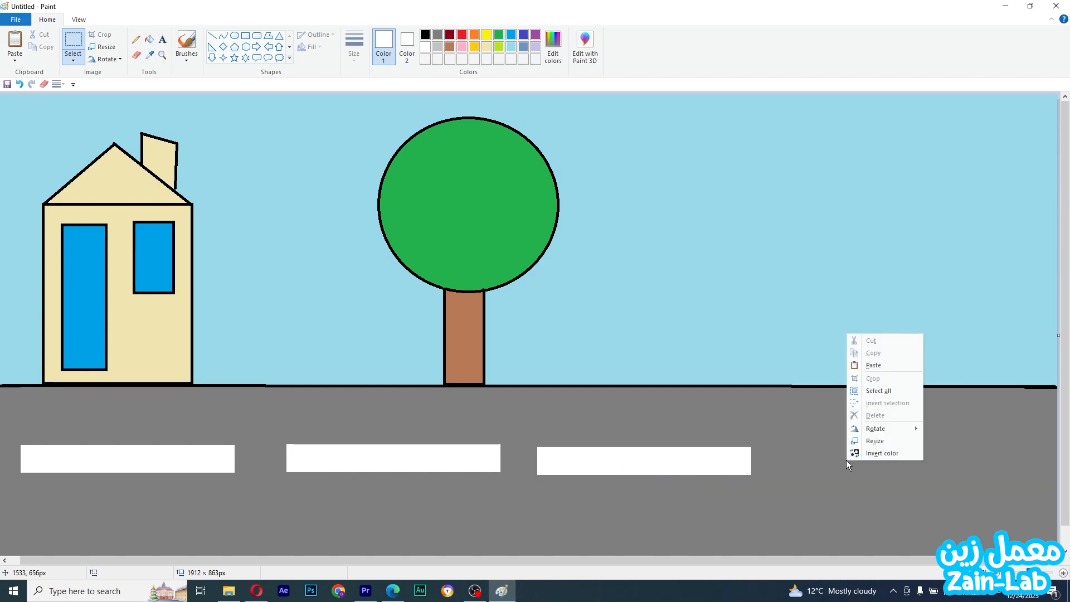
pyautogui.click(888, 362)
pyautogui.moveTo(91, 99); pyautogui.dragTo(895, 453)
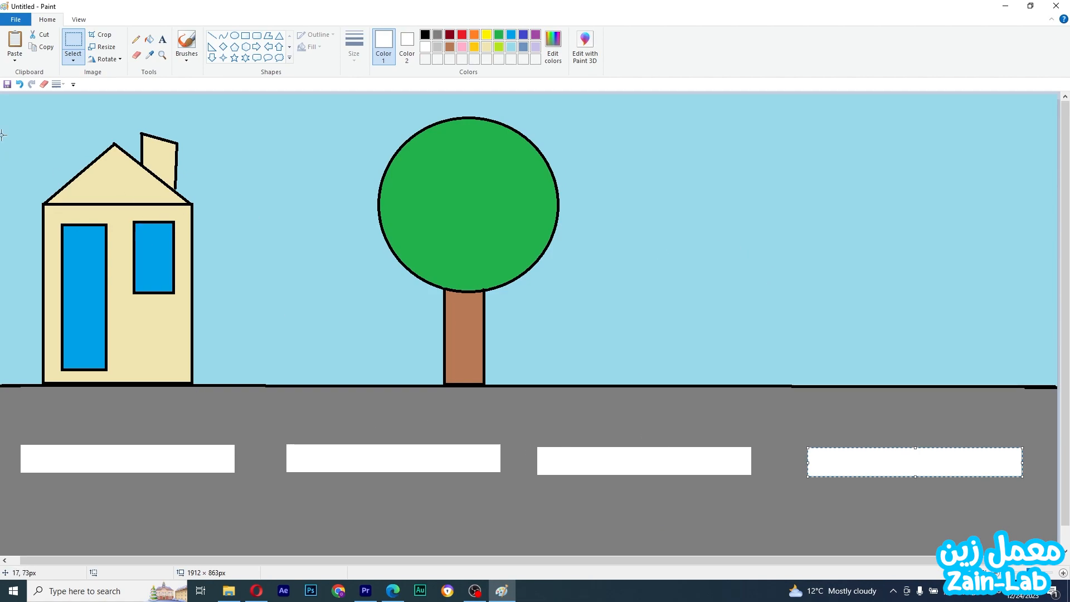
# Save the picture as 001 in PNG format in the GR2 folder on the VERBATIM SD drive
pyautogui.click(15, 21)
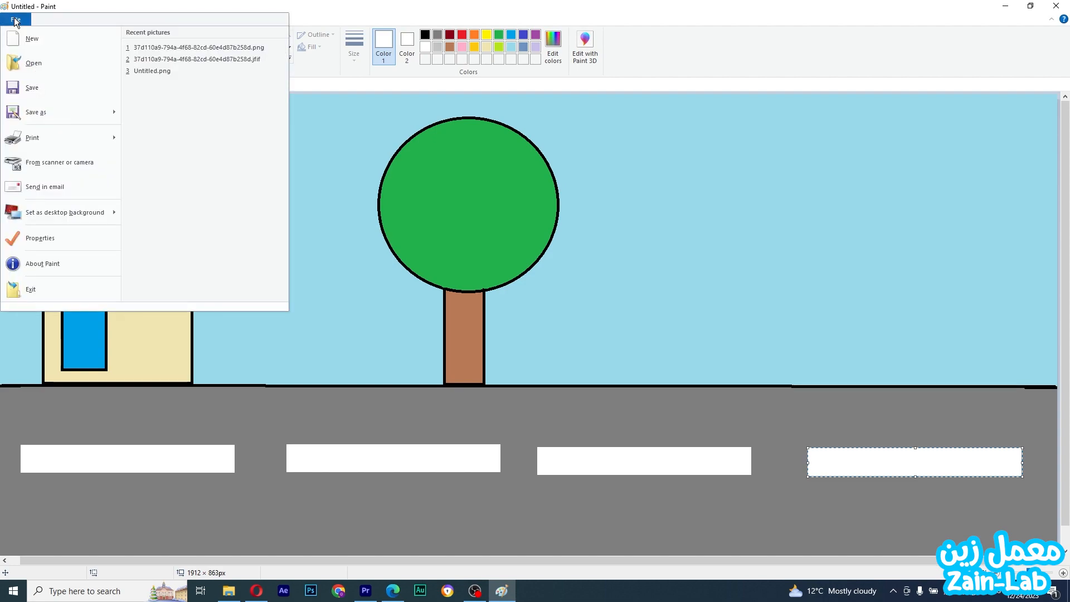
pyautogui.click(50, 95)
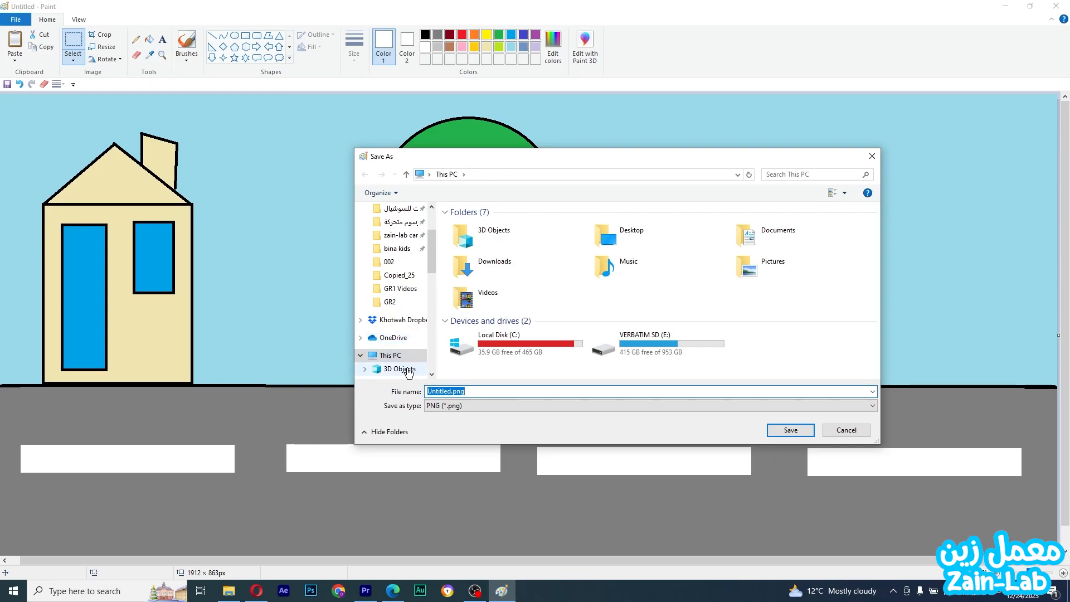
pyautogui.scroll(2, 400, 294)
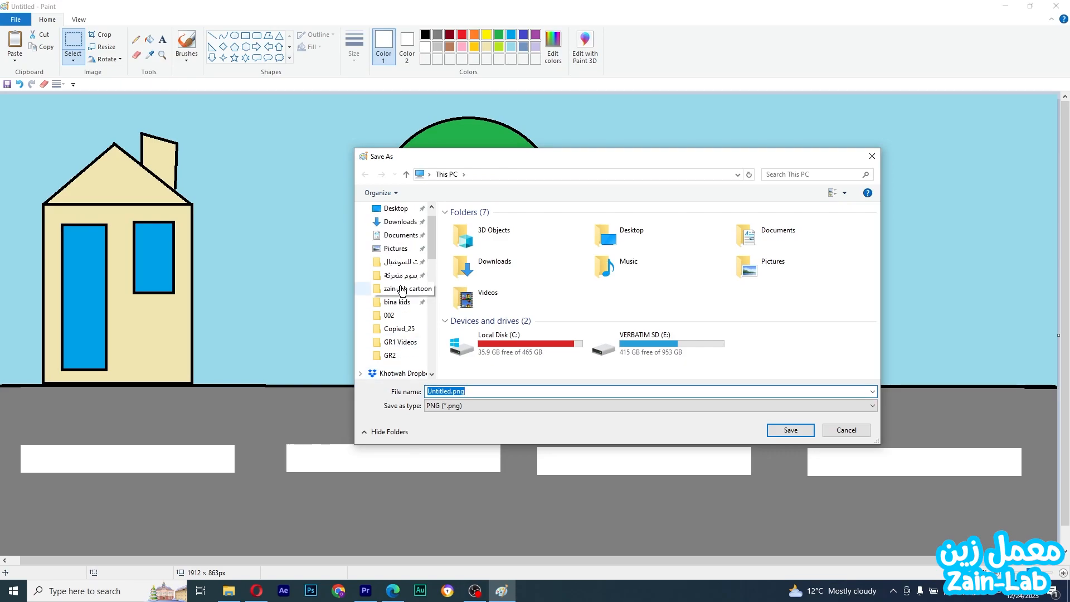
pyautogui.click(410, 354)
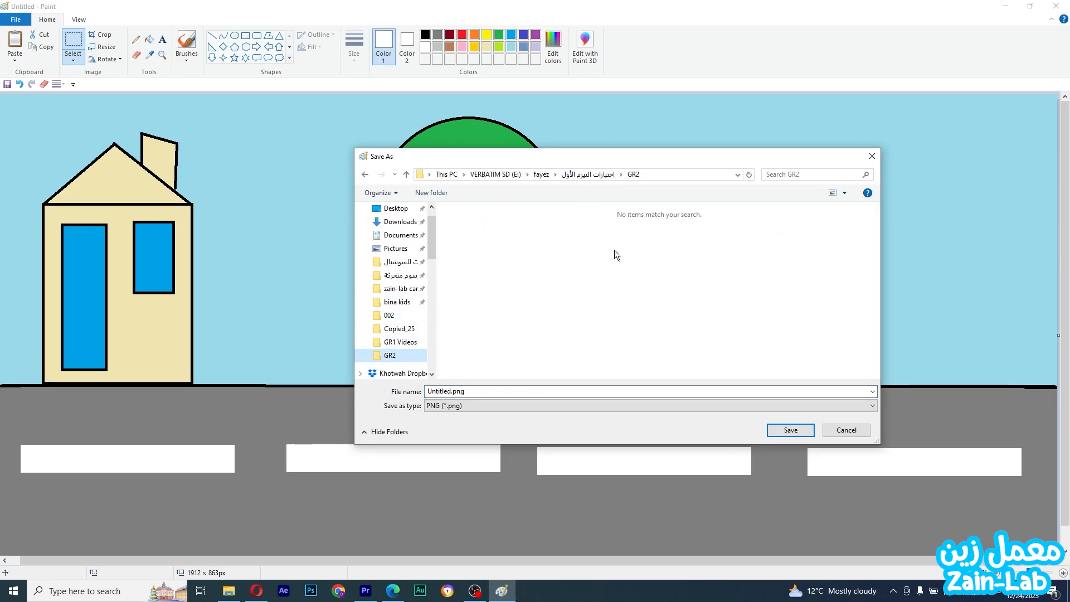
pyautogui.moveTo(716, 391); pyautogui.dragTo(309, 389)
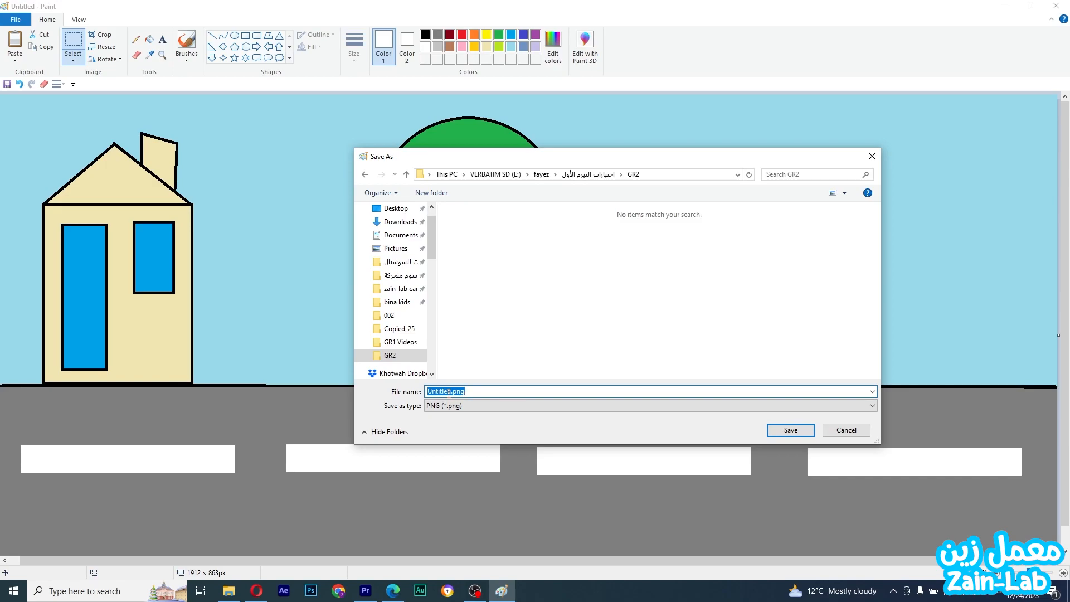
pyautogui.write('001')
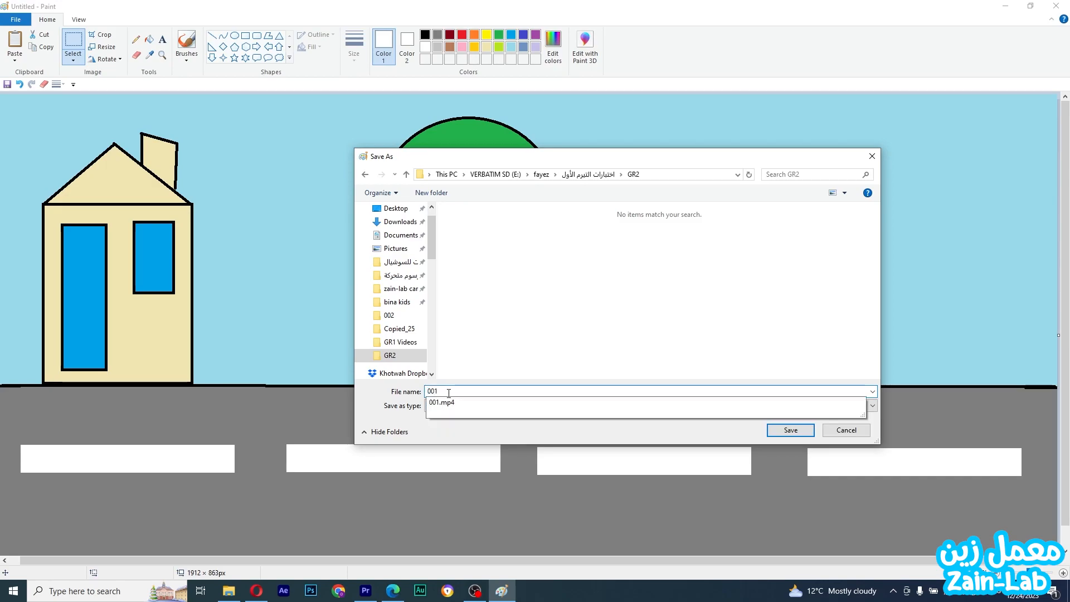
pyautogui.click(469, 360)
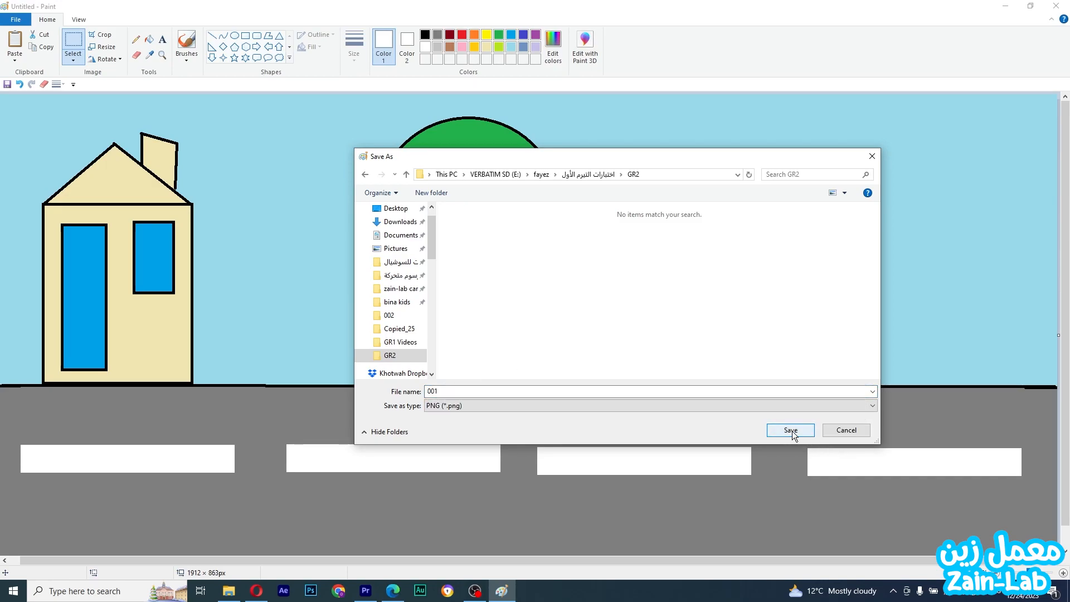
pyautogui.click(791, 430)
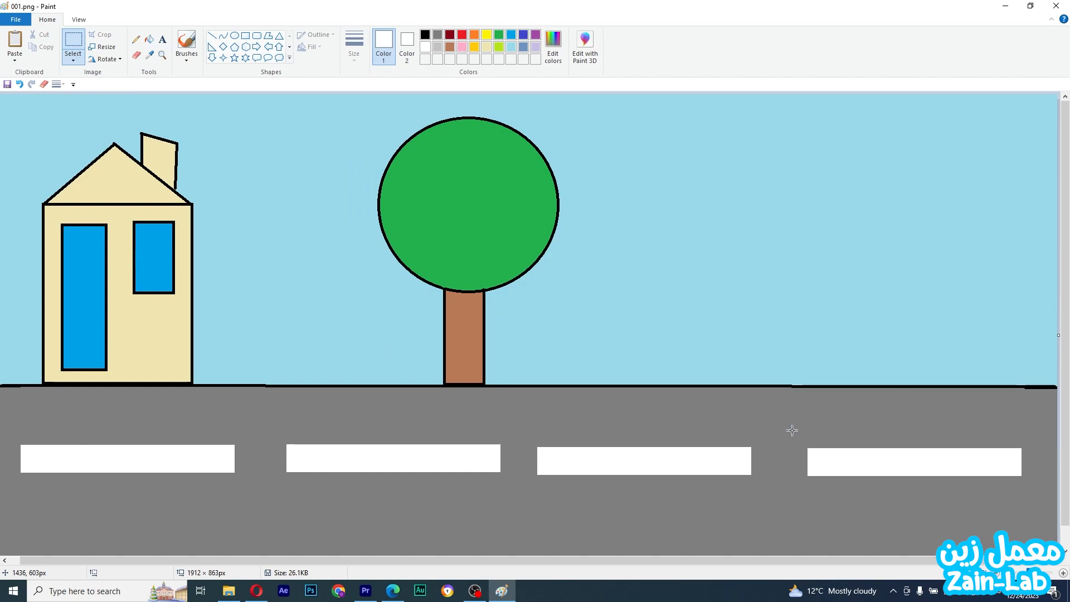